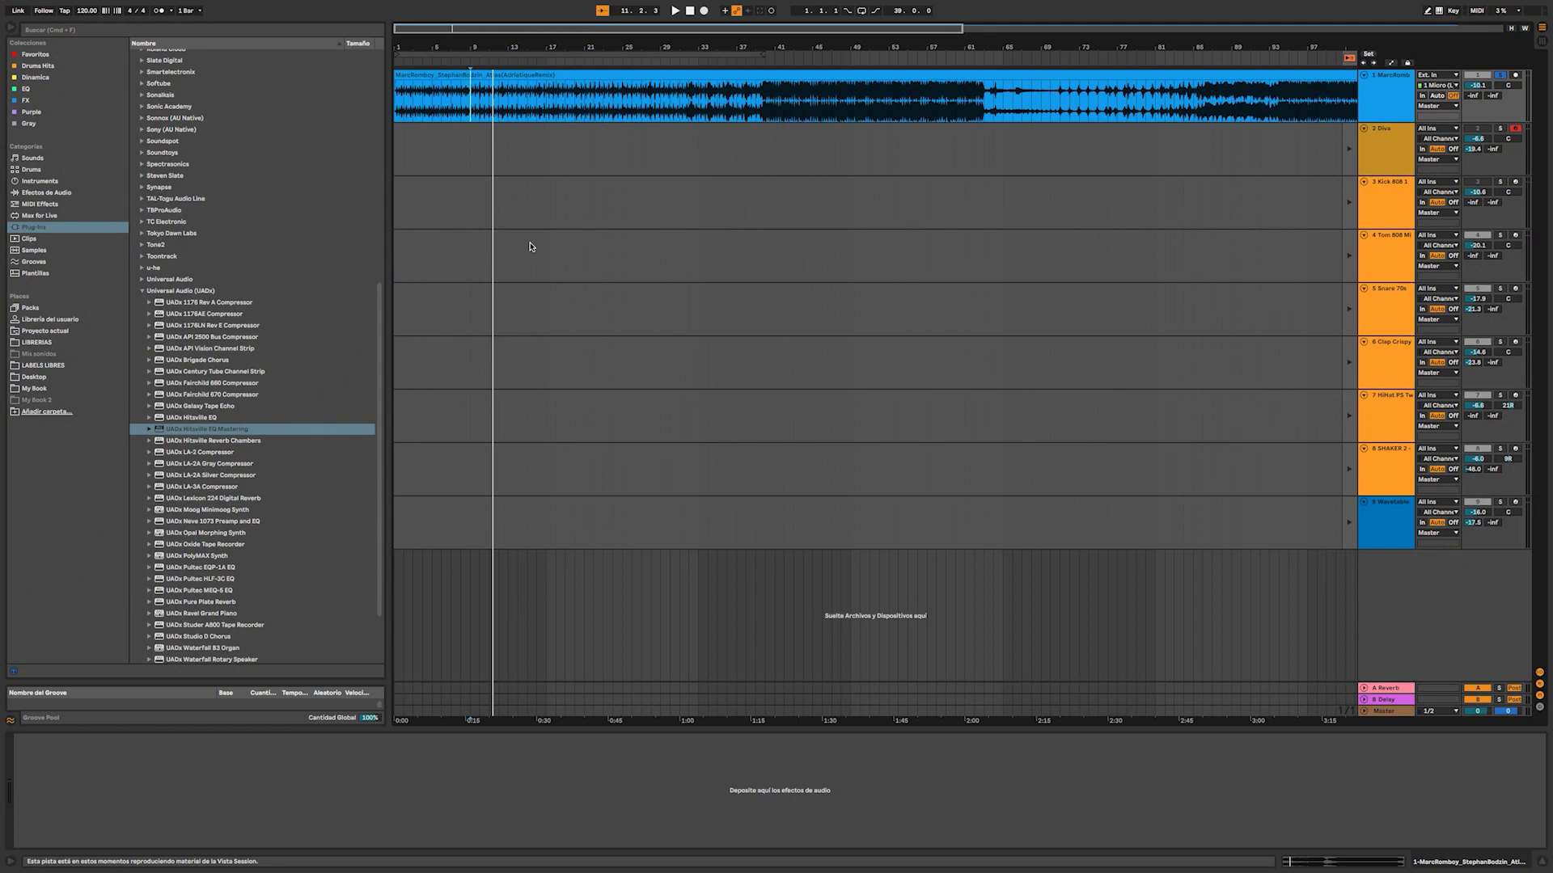
Play the reference track in the arrangement and audition it from bar 42 and from its later section.
key(space)
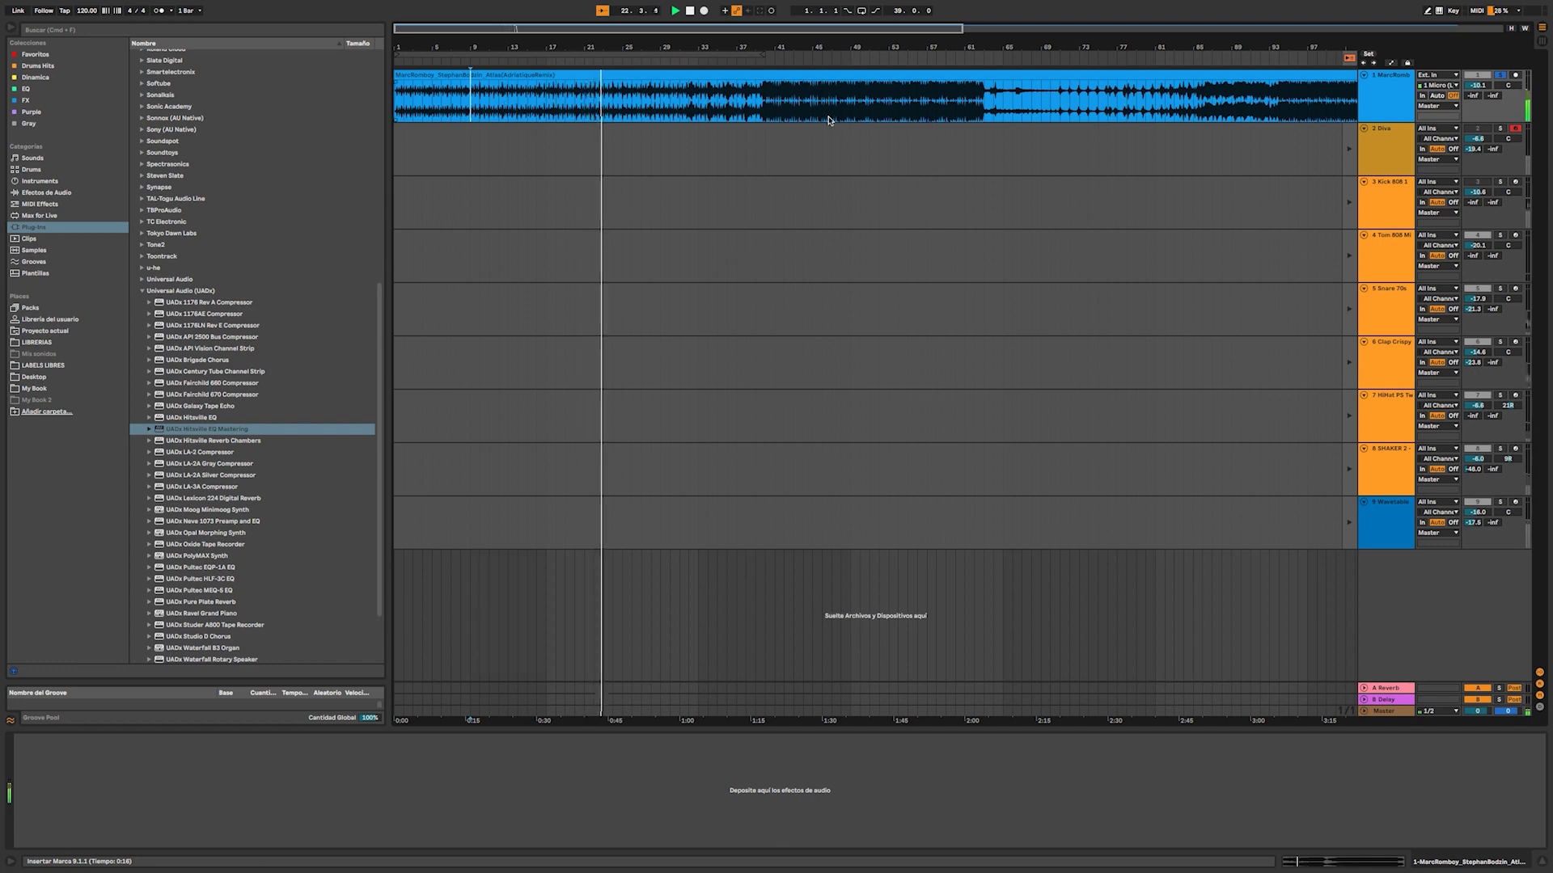
click(784, 106)
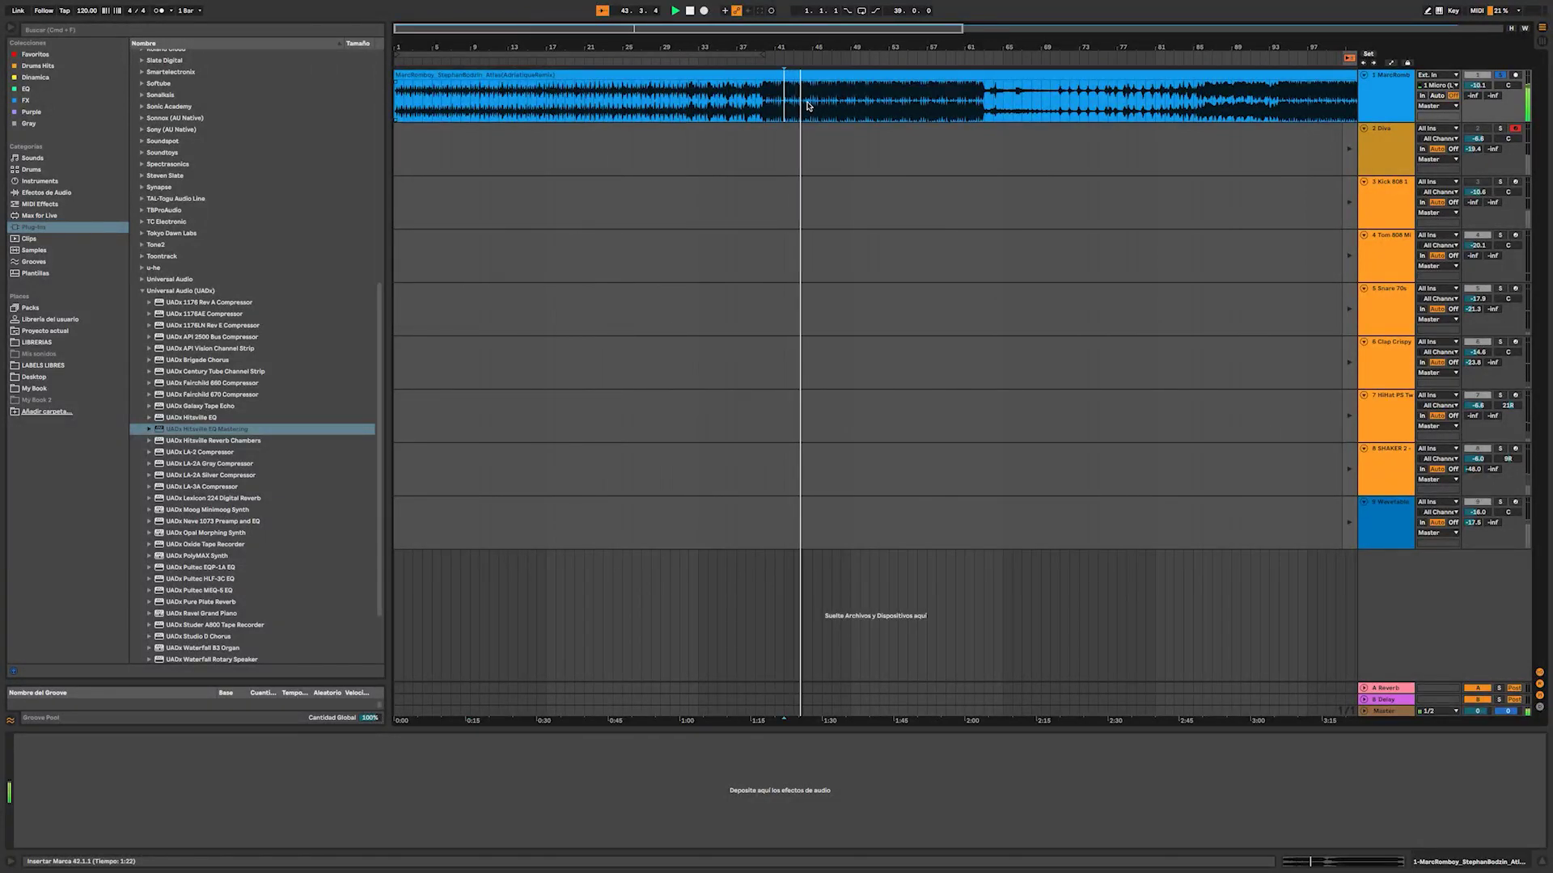
click(886, 103)
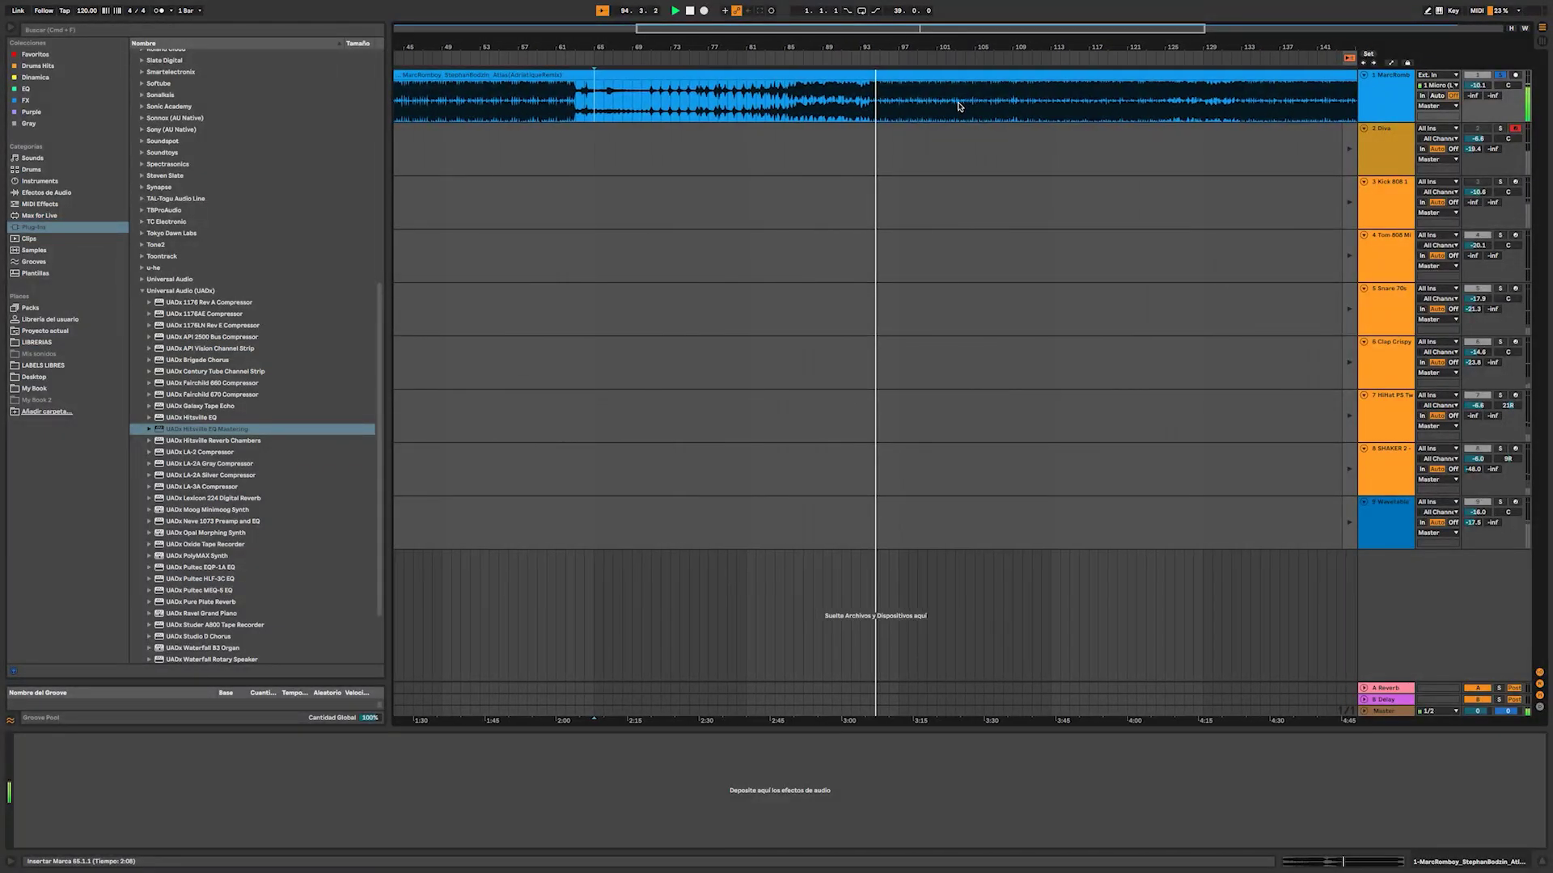
Switch to Session View and open the Grand Piano MIDI clip on the Diva track in an enlarged note editor.
key(Tab)
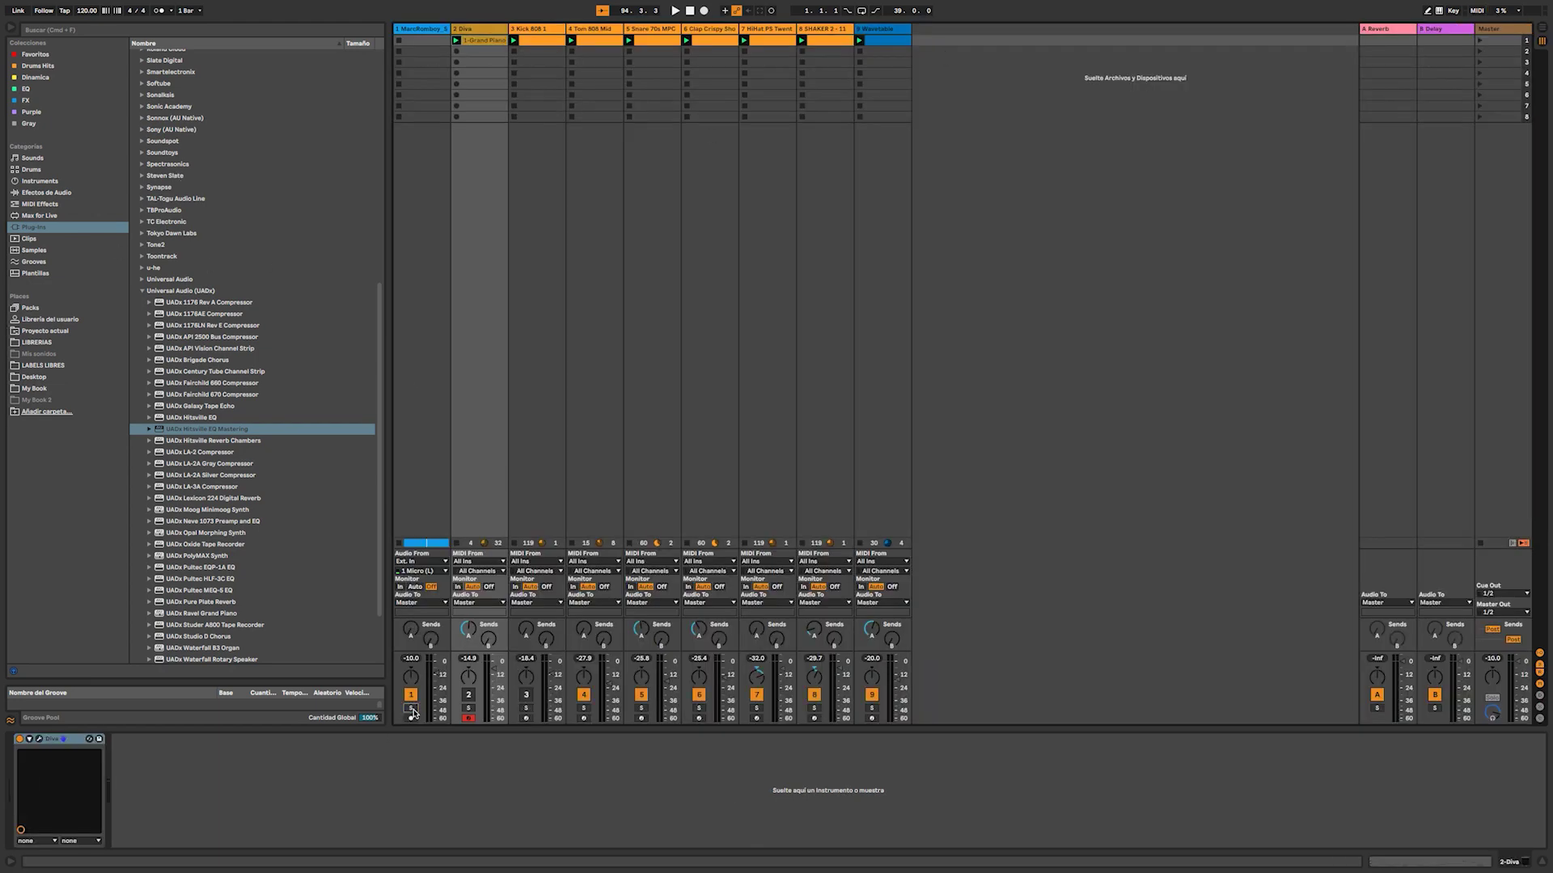
click(483, 41)
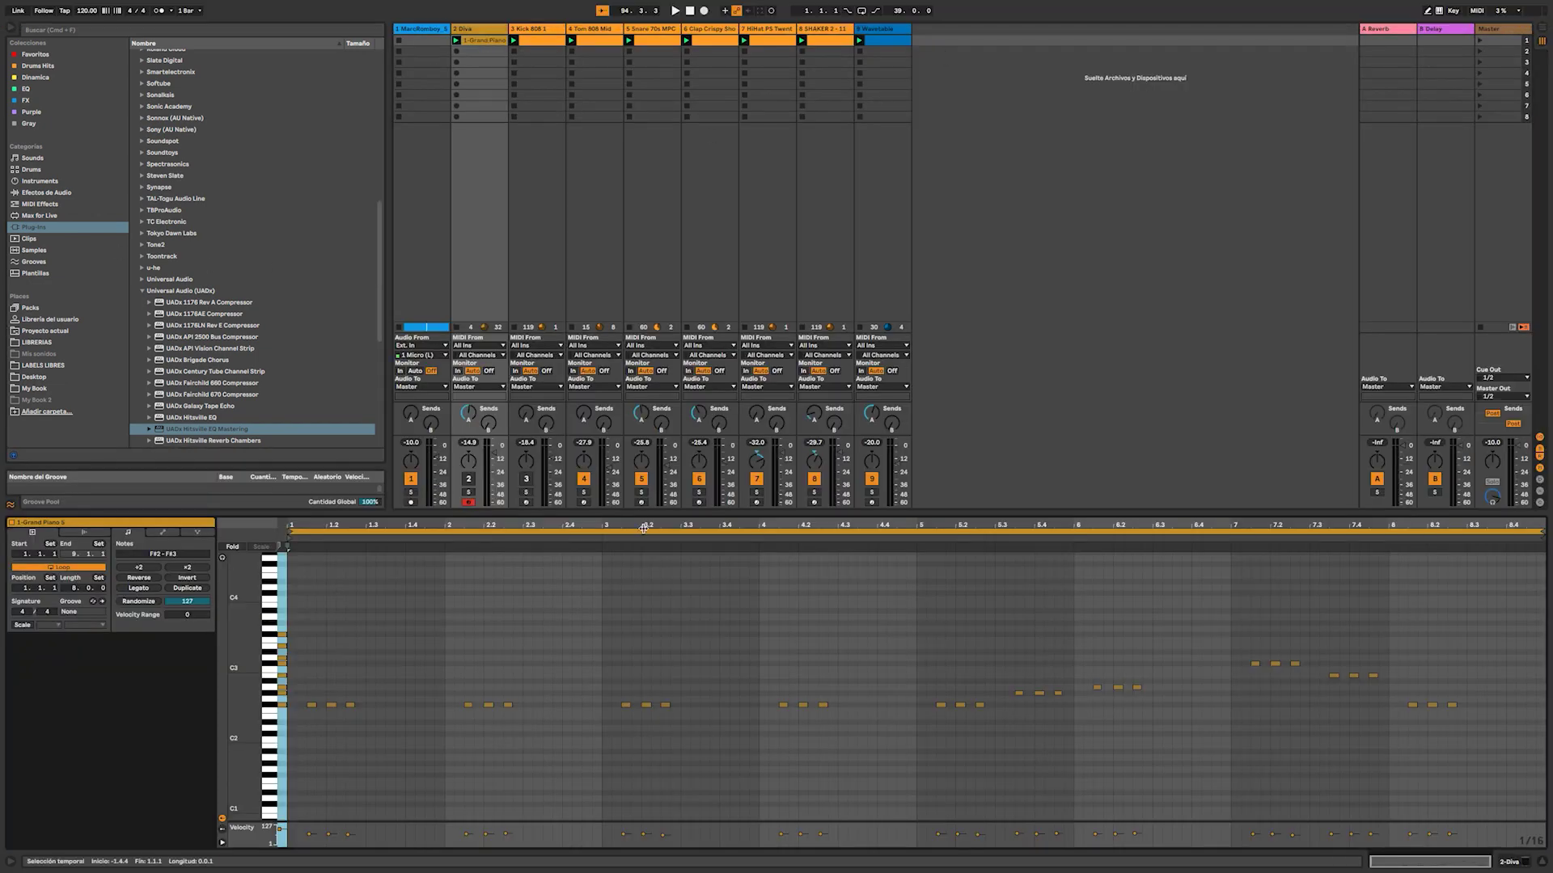
drag(641, 513, 614, 265)
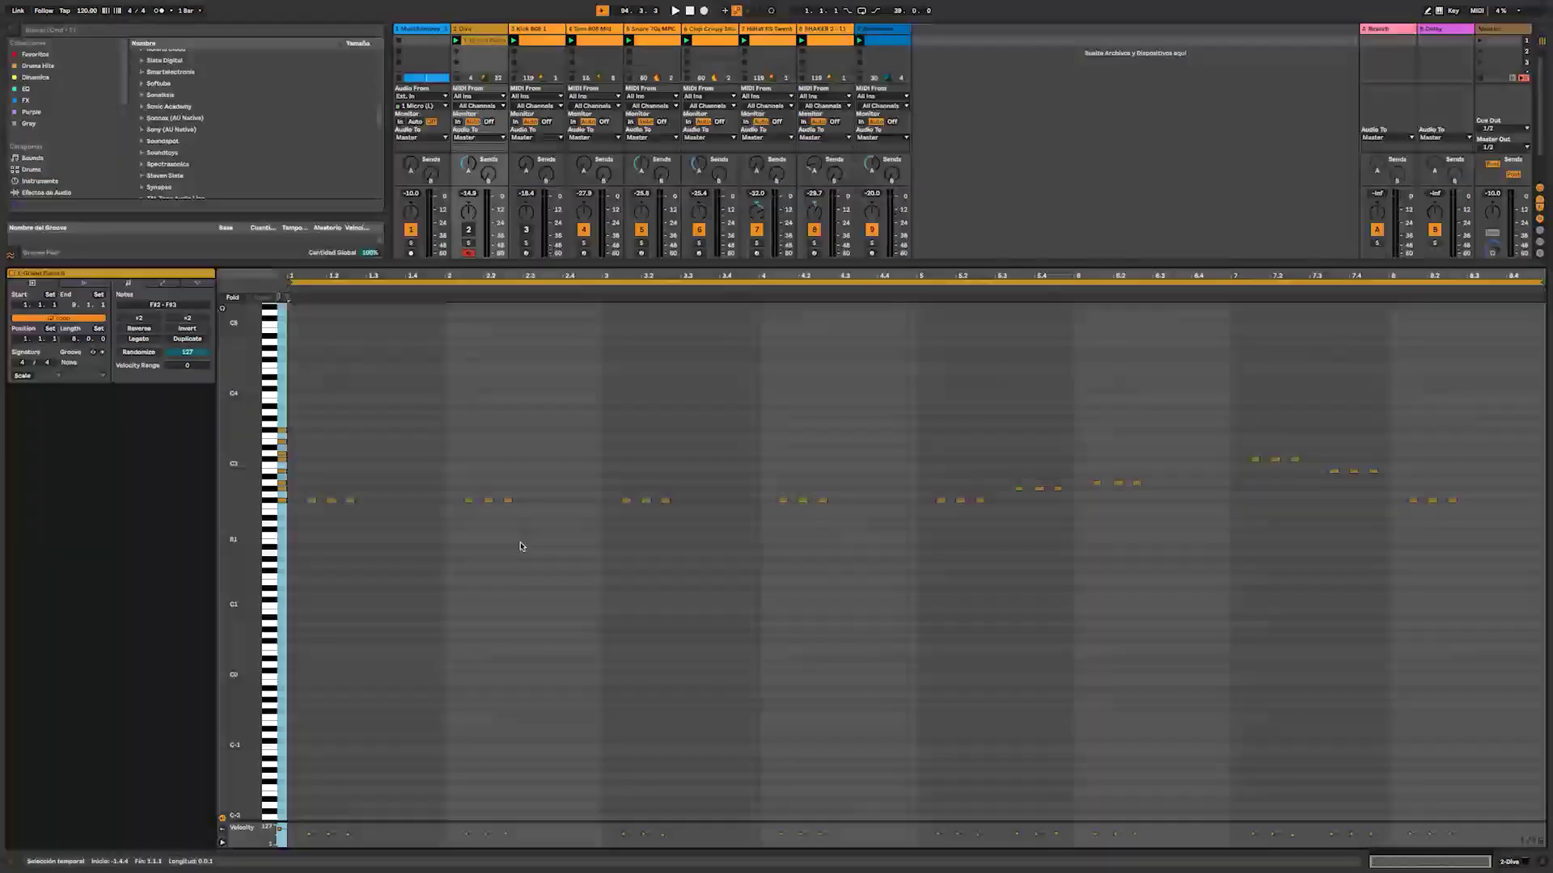
scroll(520, 546, up, 6)
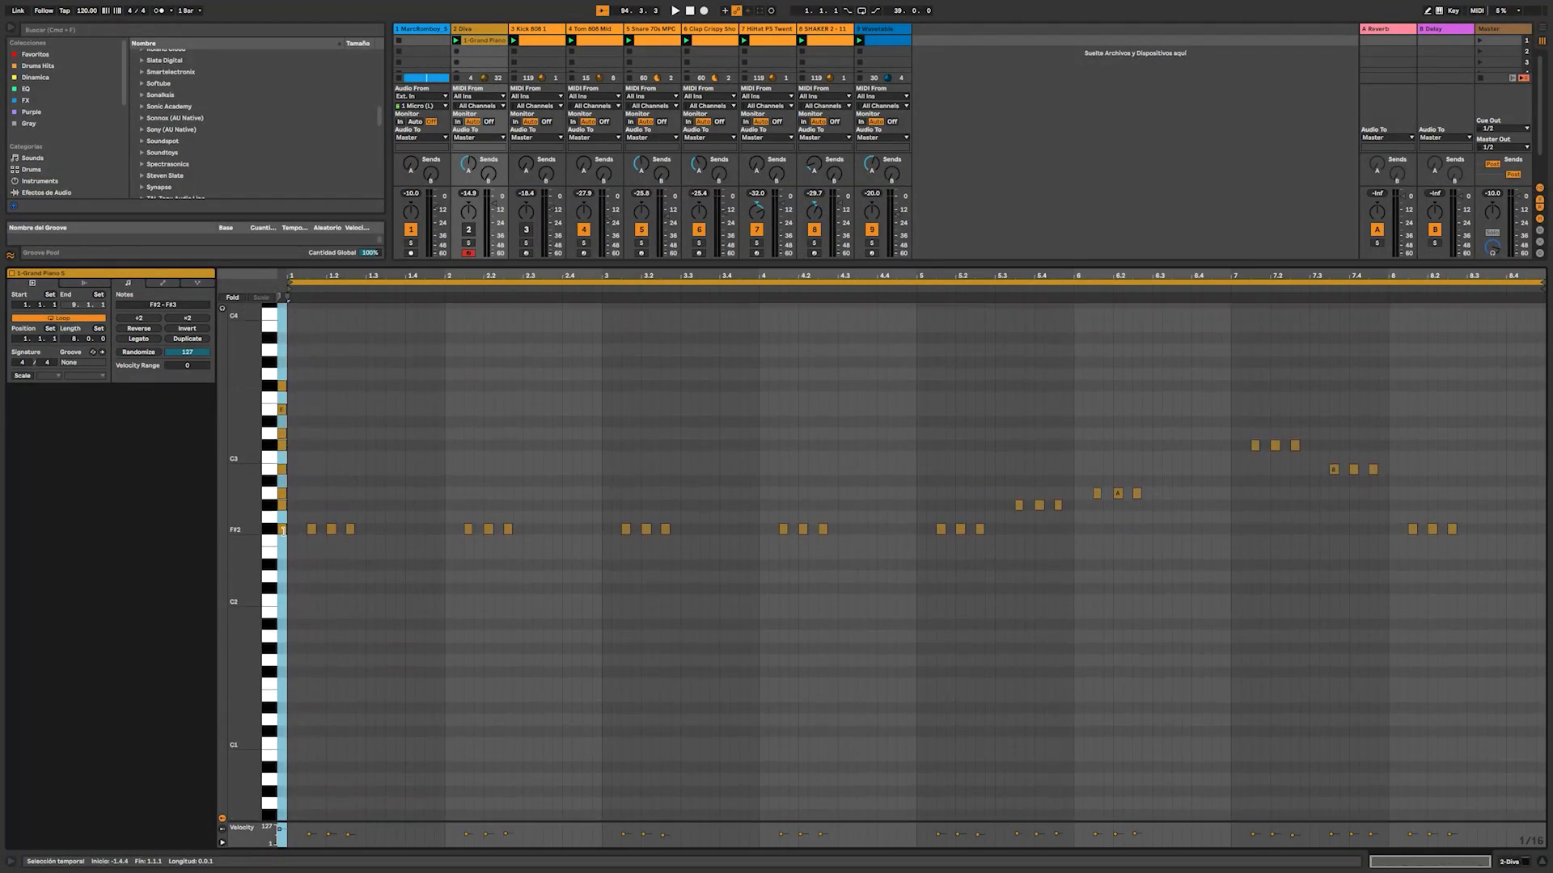
Examine the repeated F#2 notes and the rising phrase in bars 5 to 6, and solo the Diva track.
drag(305, 513, 901, 557)
drag(924, 464, 1167, 583)
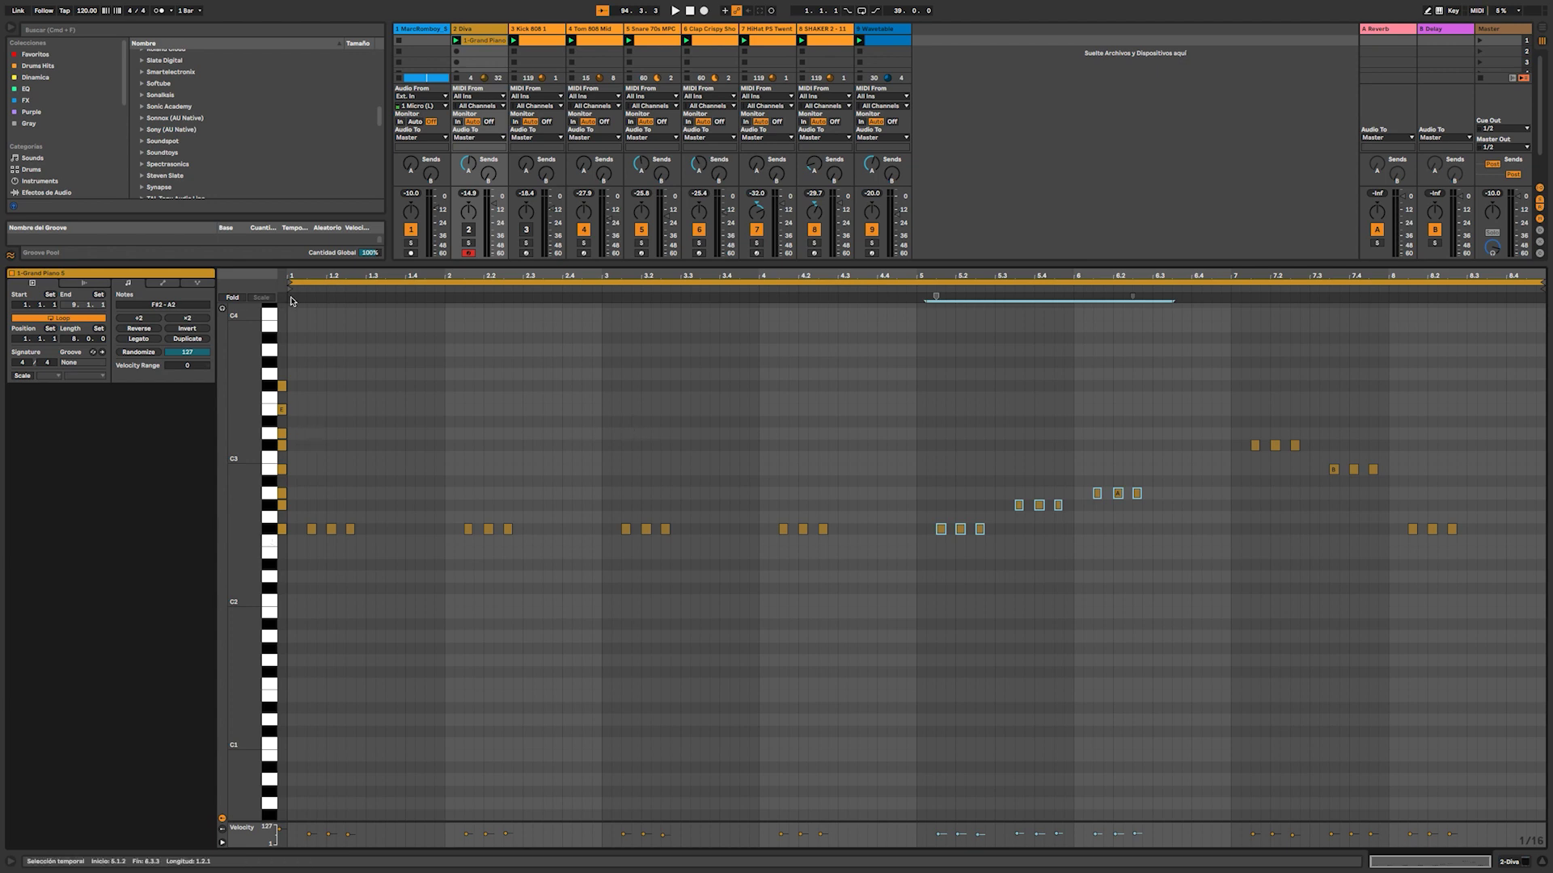
click(468, 242)
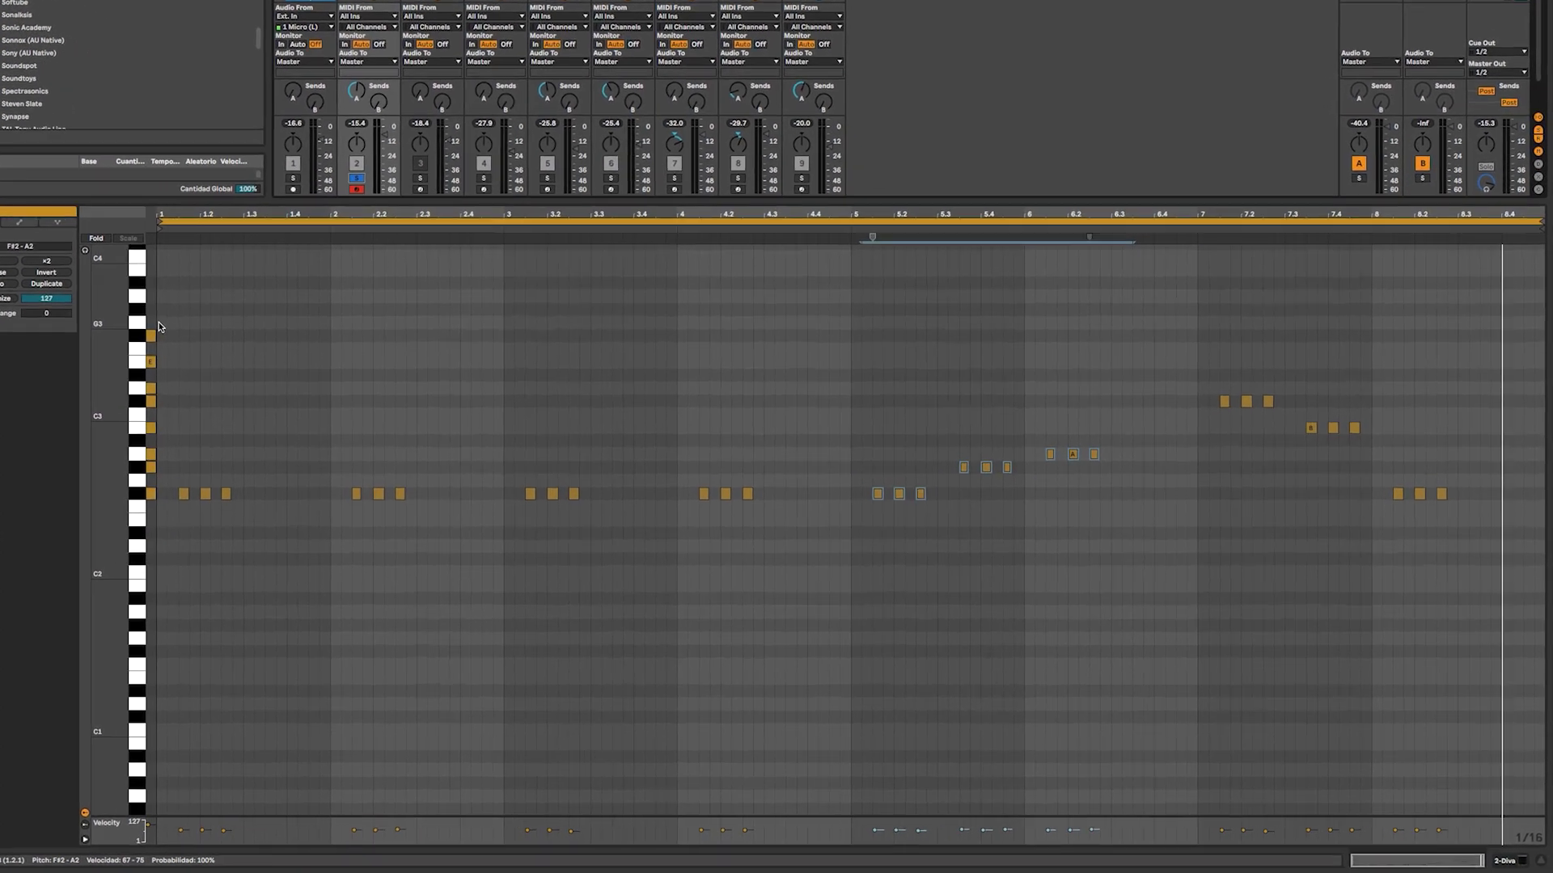
Audition the scale pitches stacked at the clip's start, from F#2 up to F#3.
scroll(122, 370, up, 3)
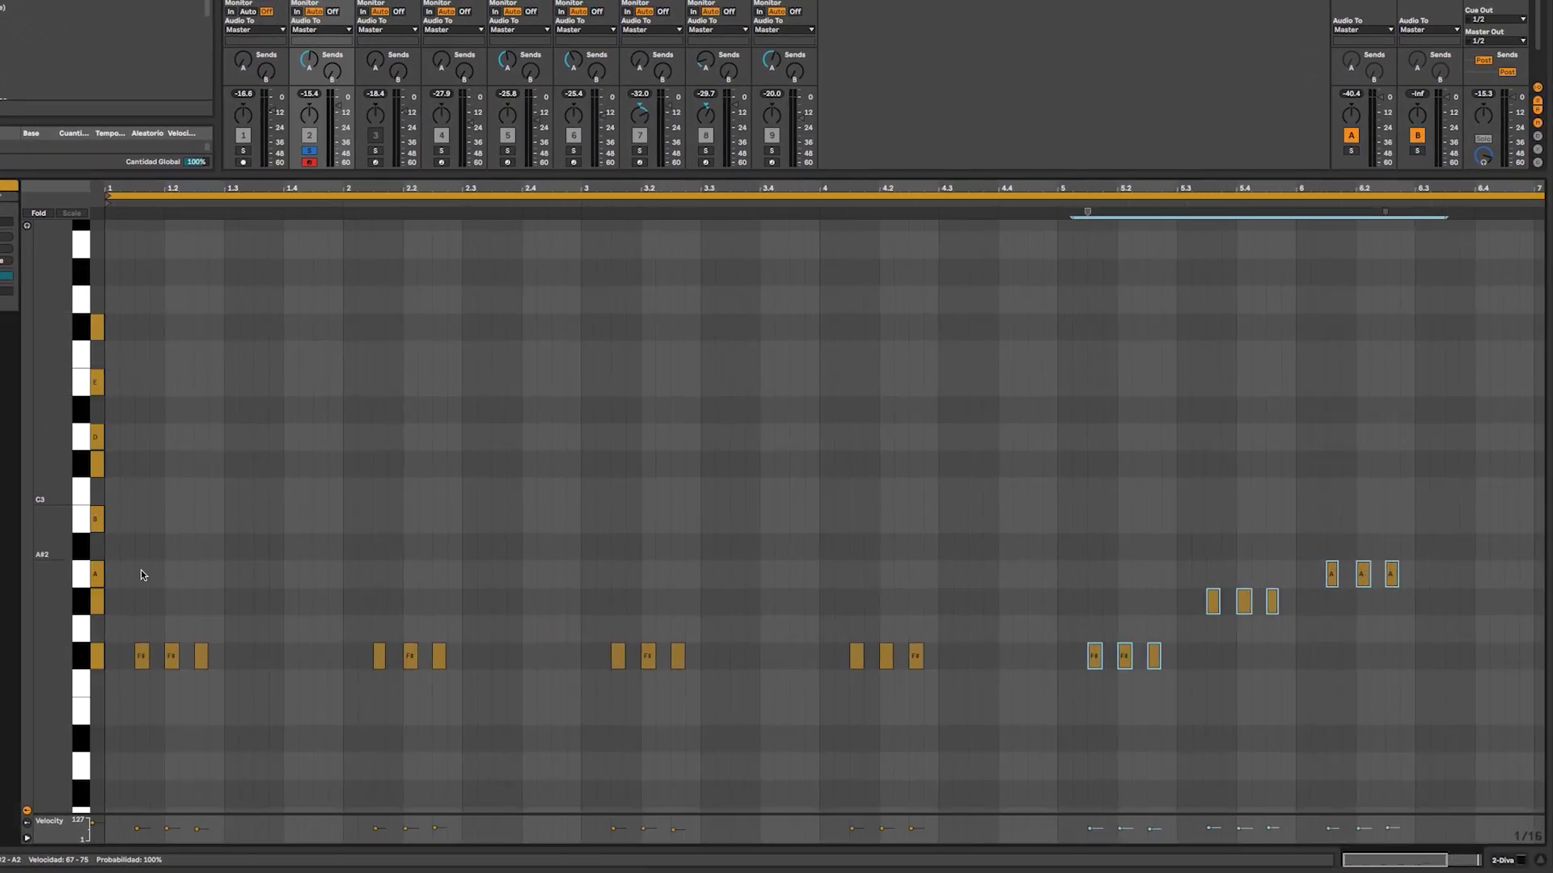
click(83, 653)
click(81, 601)
click(84, 574)
click(81, 467)
click(81, 437)
click(81, 382)
click(76, 334)
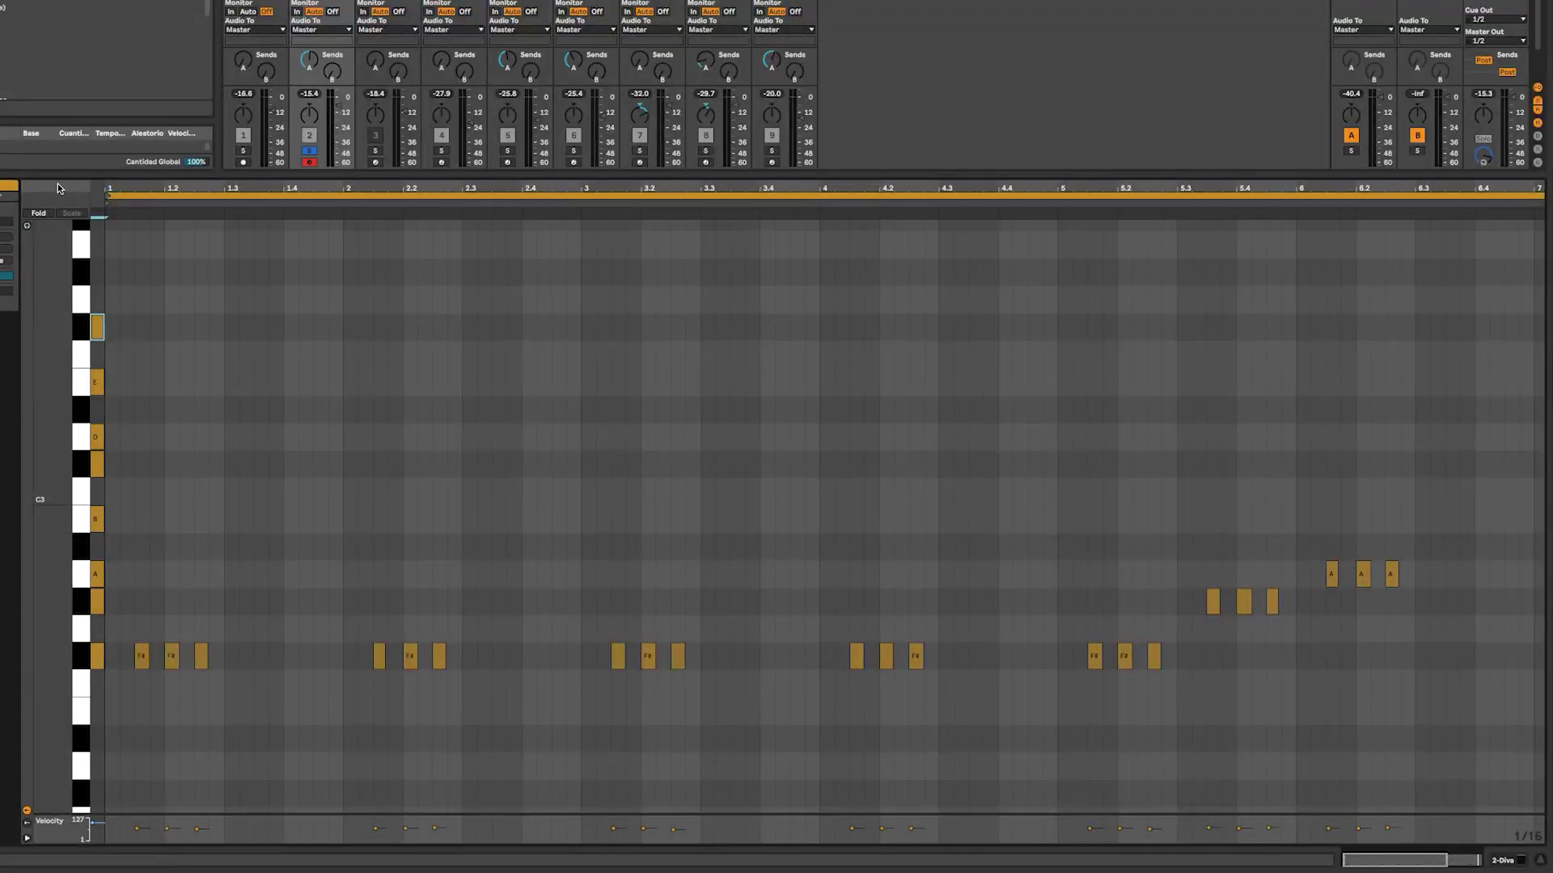
Fold the editor to the scale notes, duplicate the whole melody two scale rows higher starting on A2, and play it.
click(39, 213)
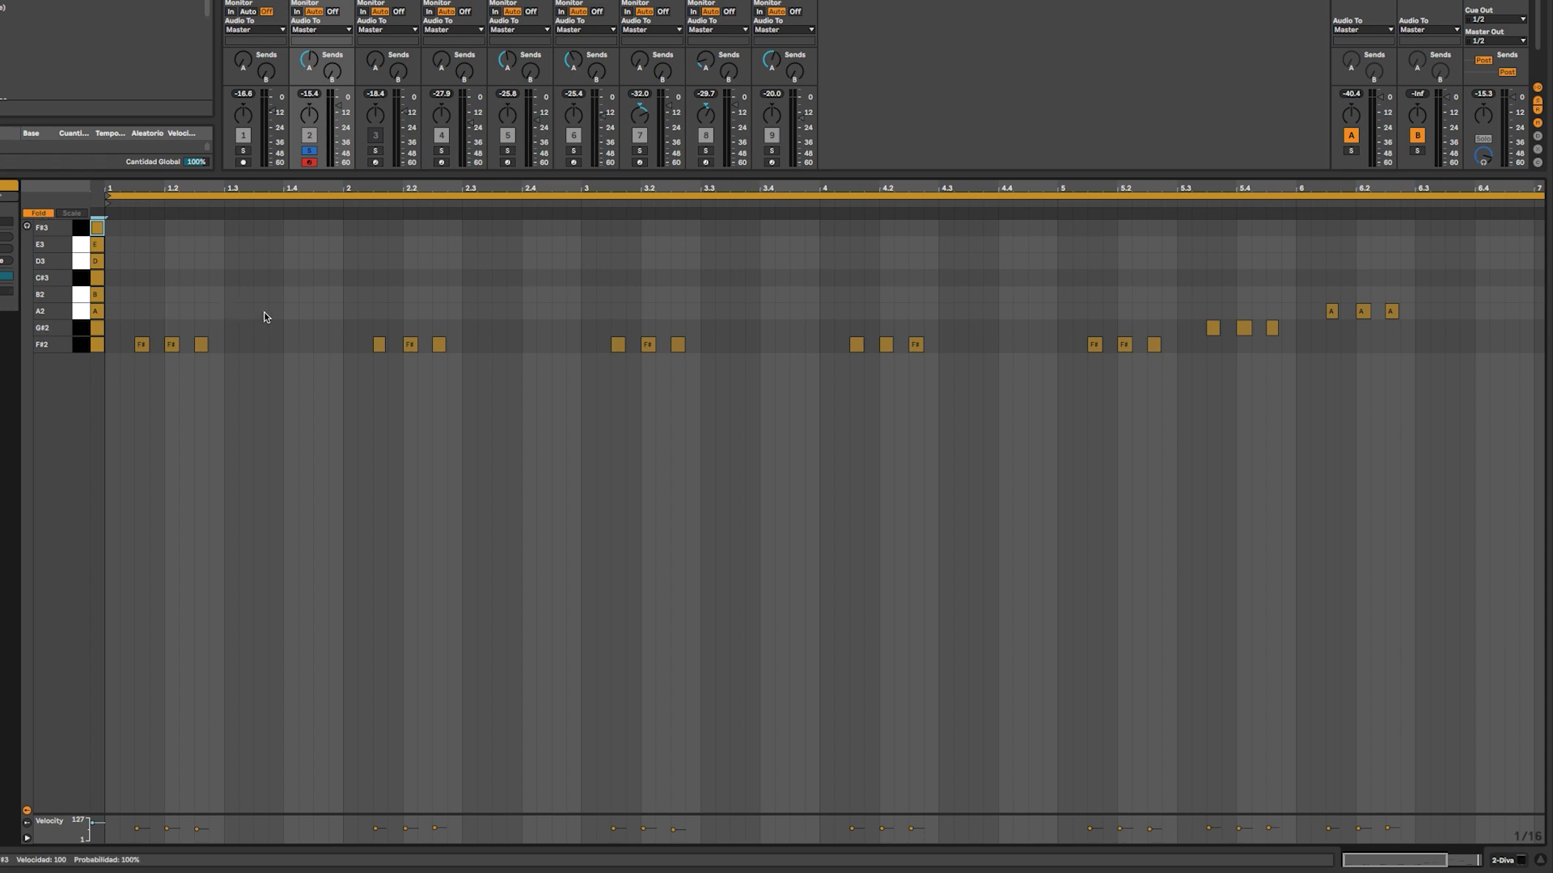
key(minus)
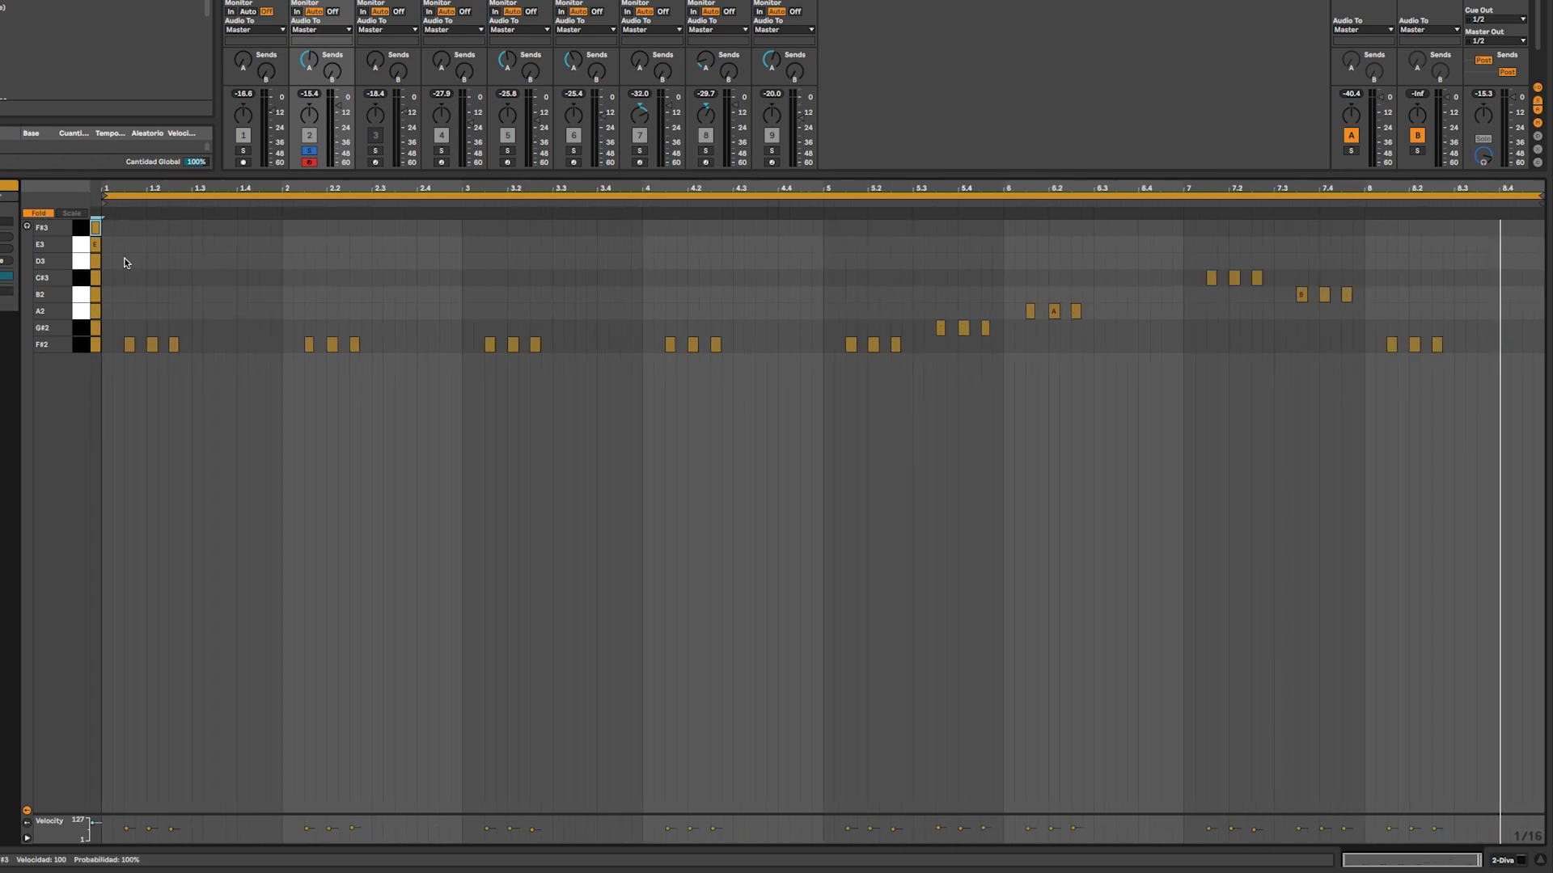
drag(116, 239, 1494, 437)
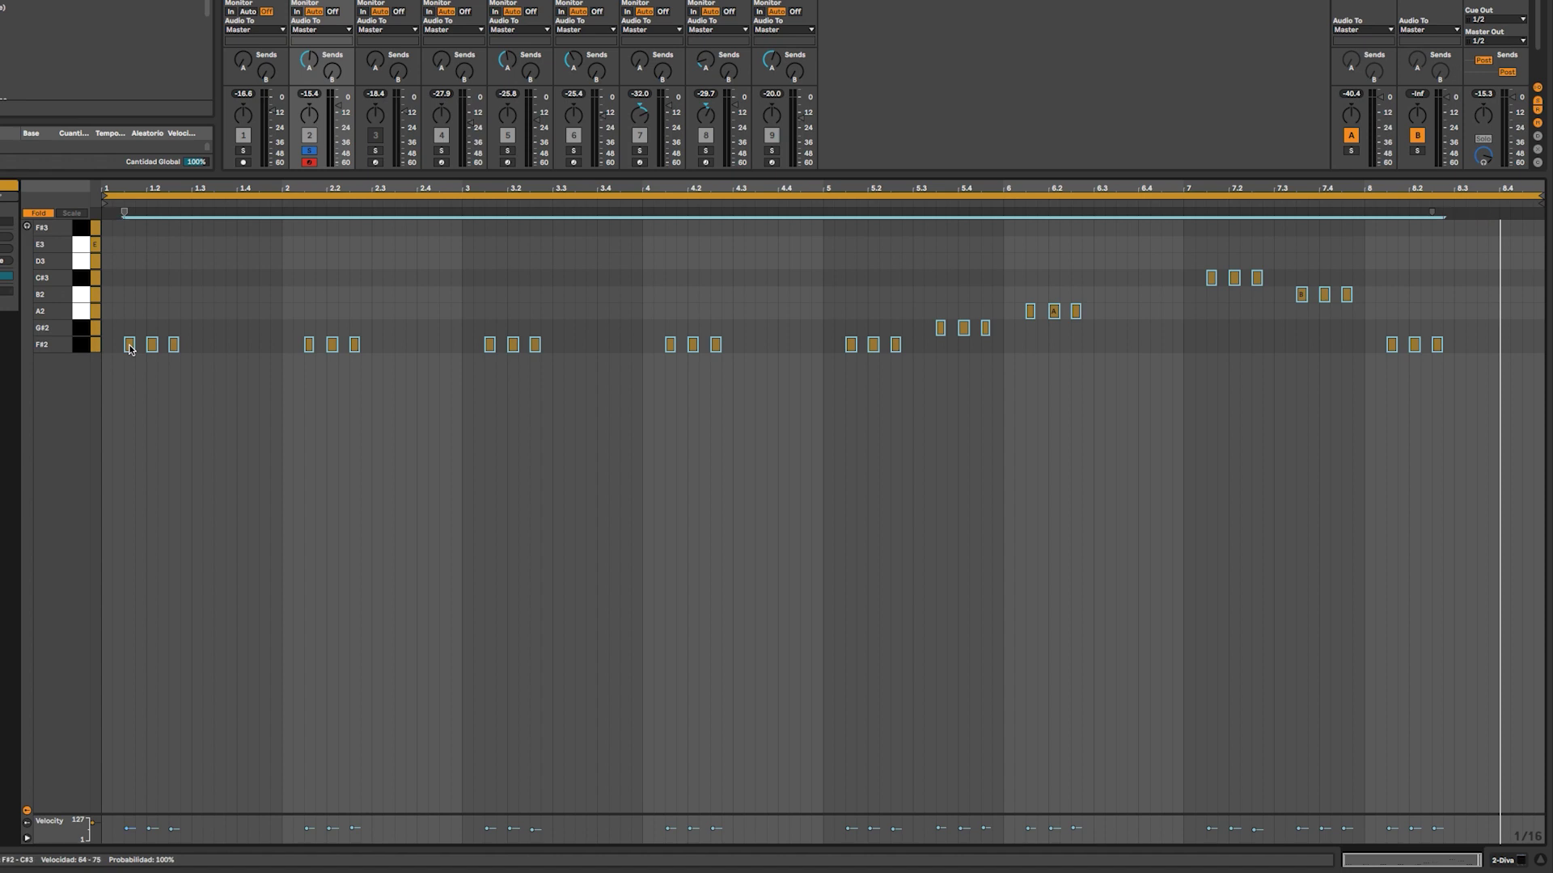
drag(129, 347, 130, 313)
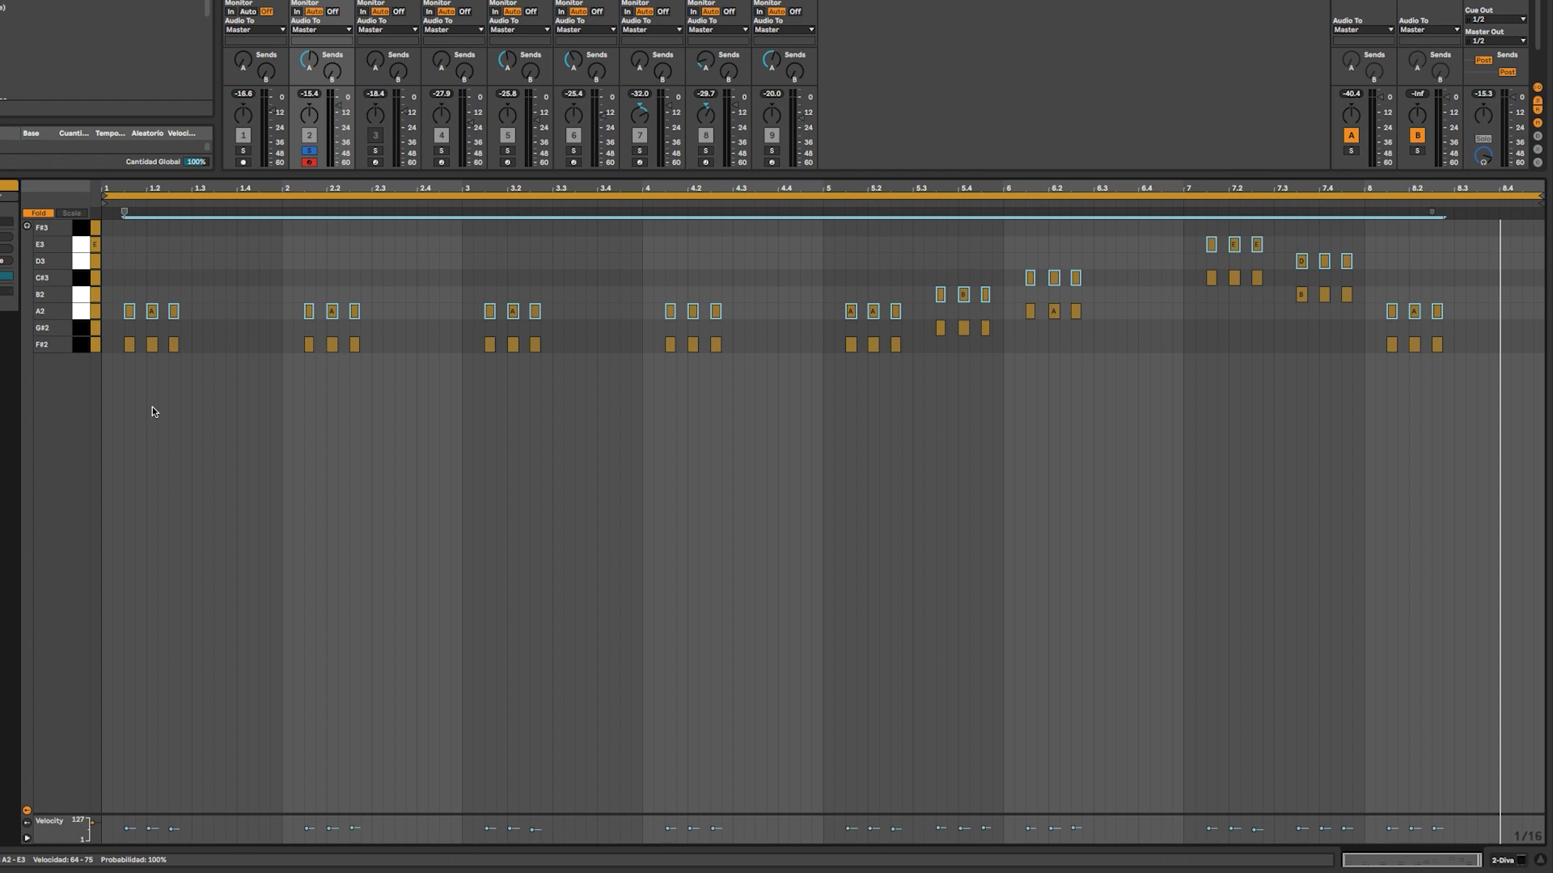
key(space)
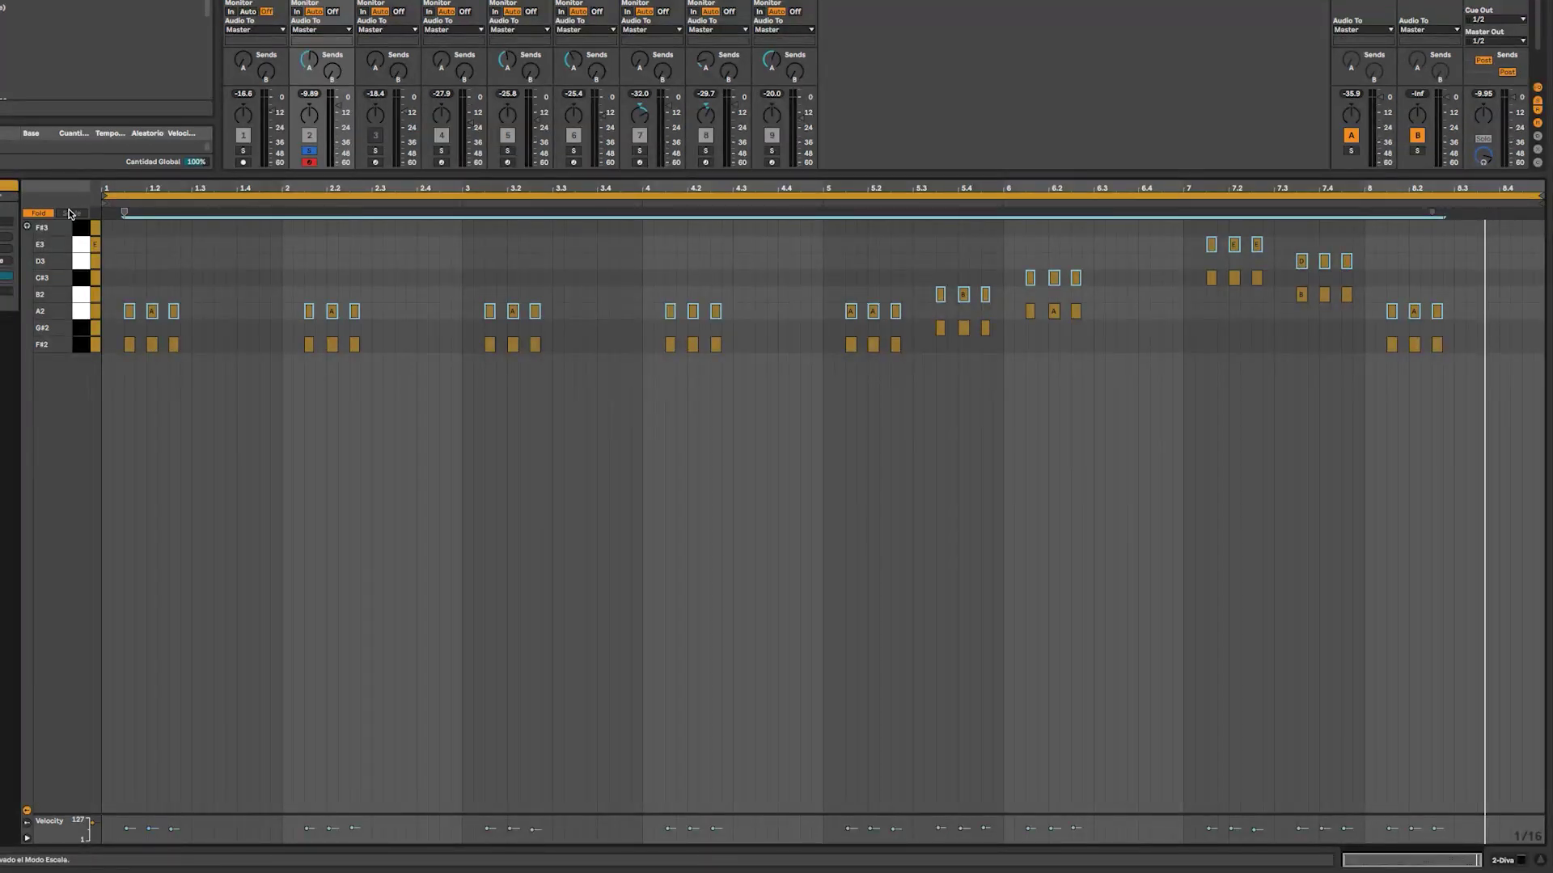
Move the middle two-note chord of every three-hit group up one octave across the clip and play it.
click(118, 369)
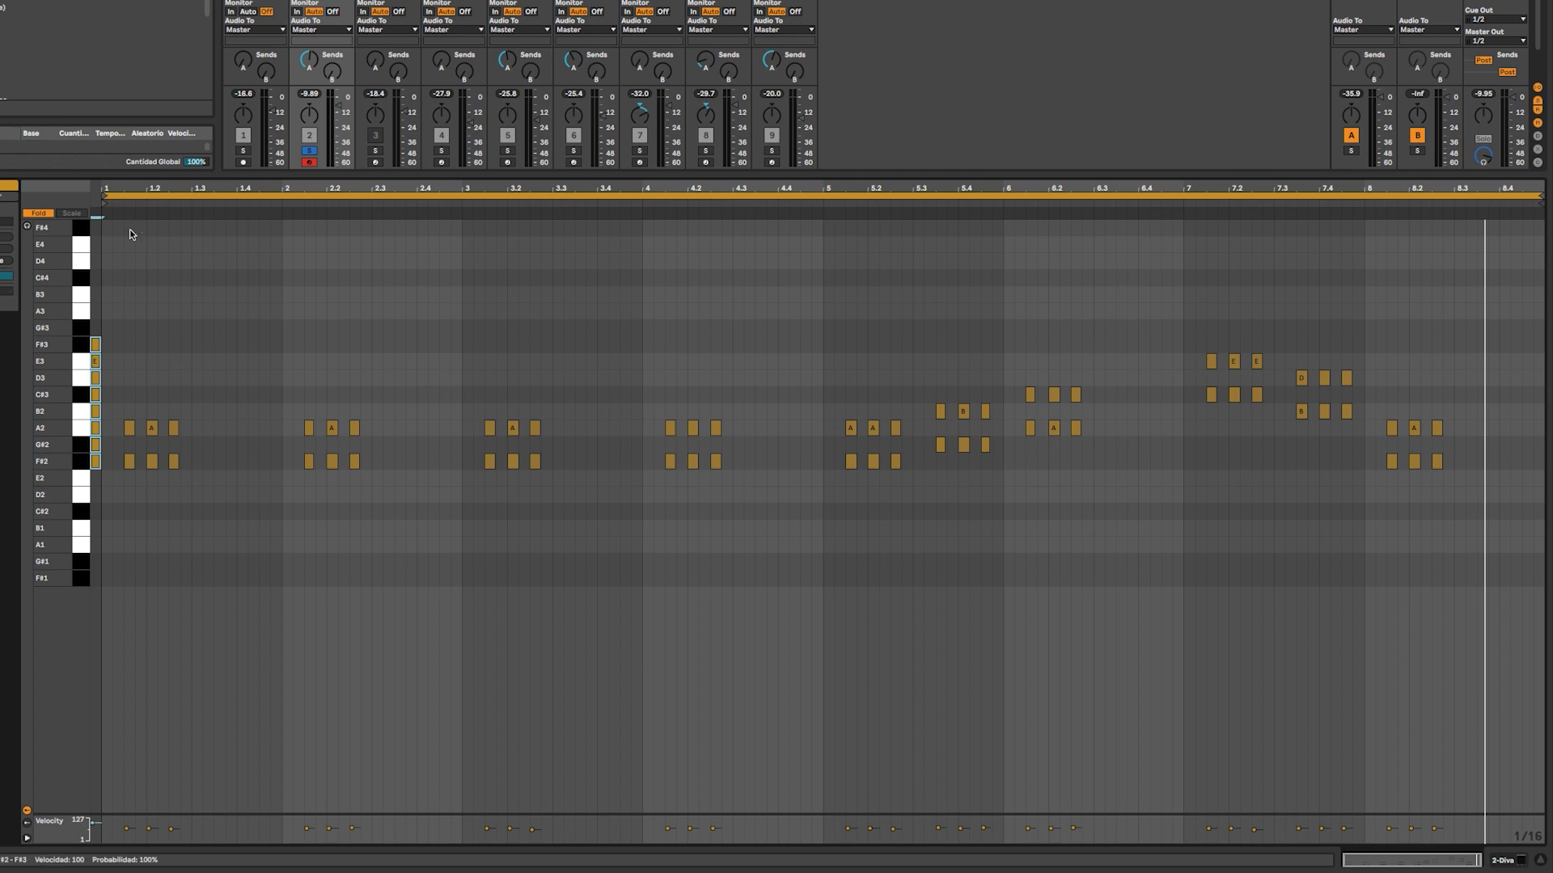
drag(148, 392, 138, 491)
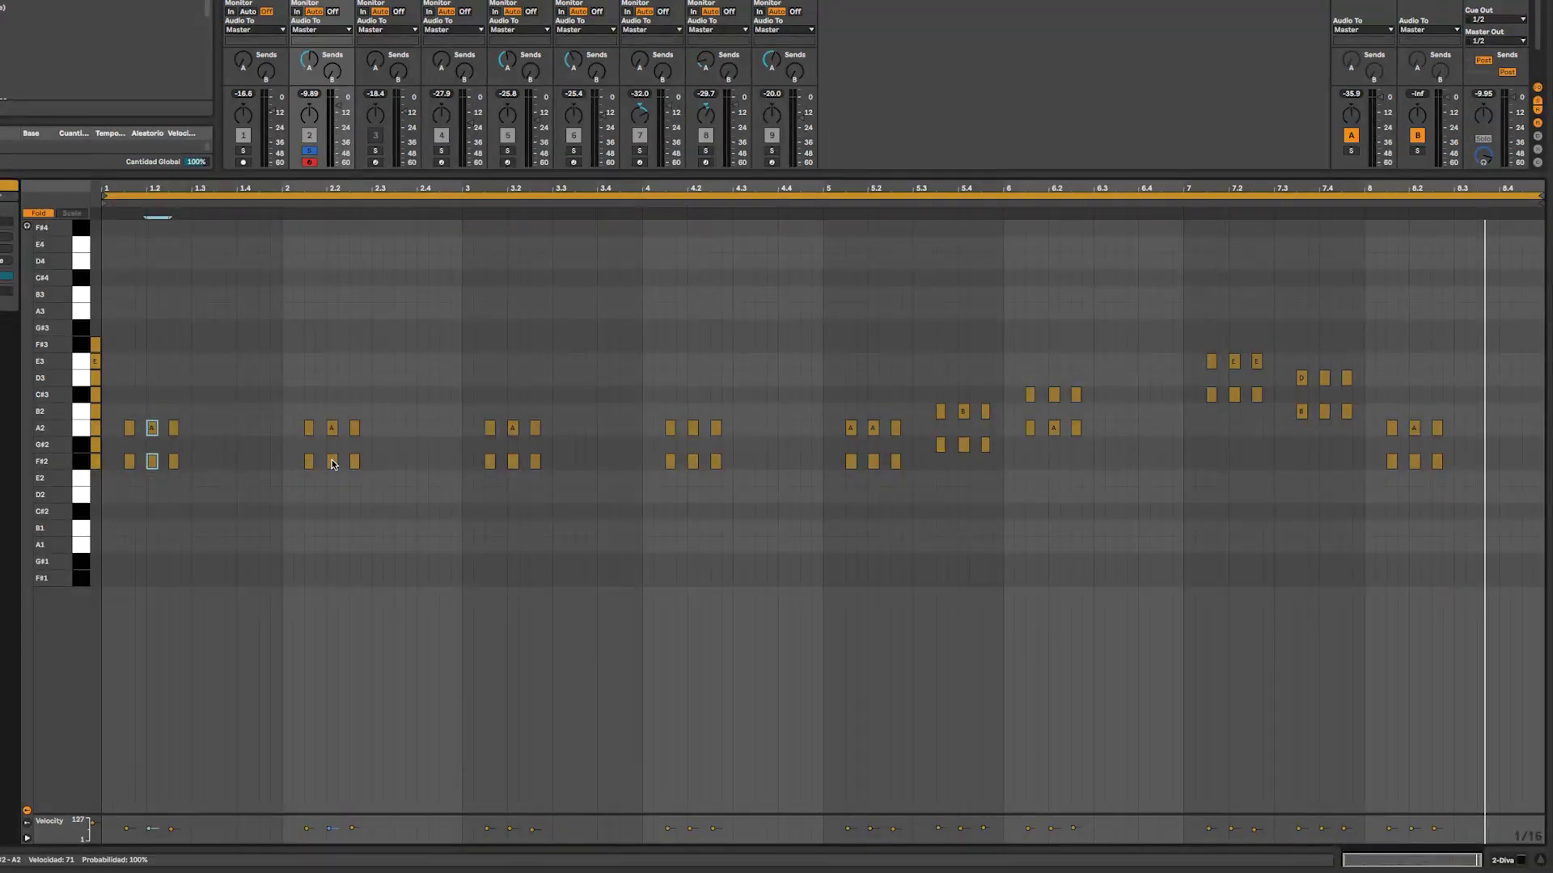
drag(338, 405, 346, 492)
drag(520, 397, 518, 483)
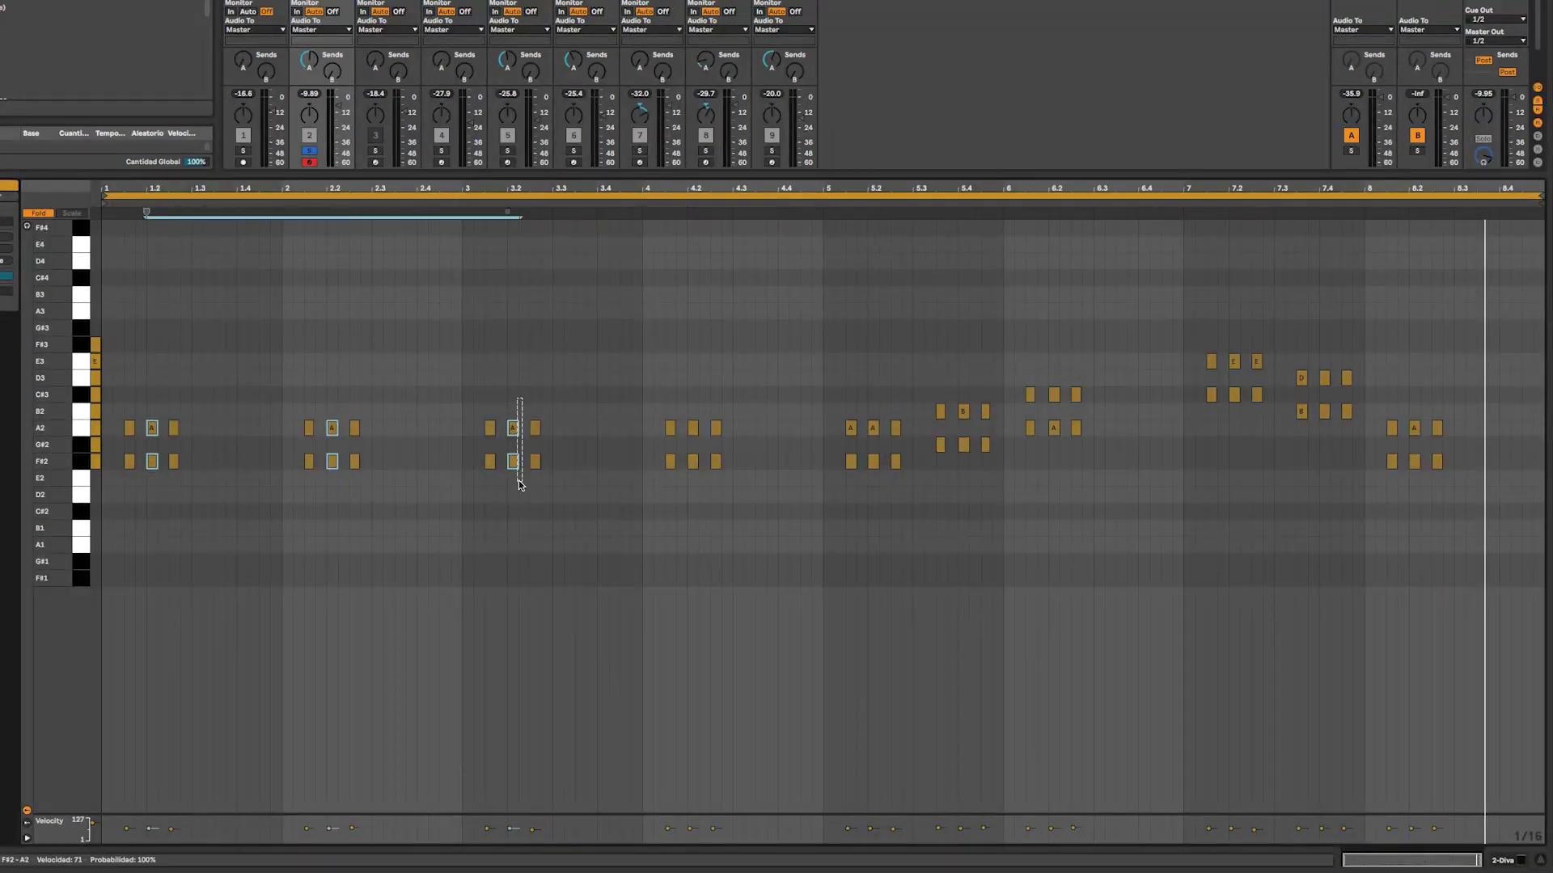
drag(687, 406, 698, 489)
drag(877, 410, 900, 493)
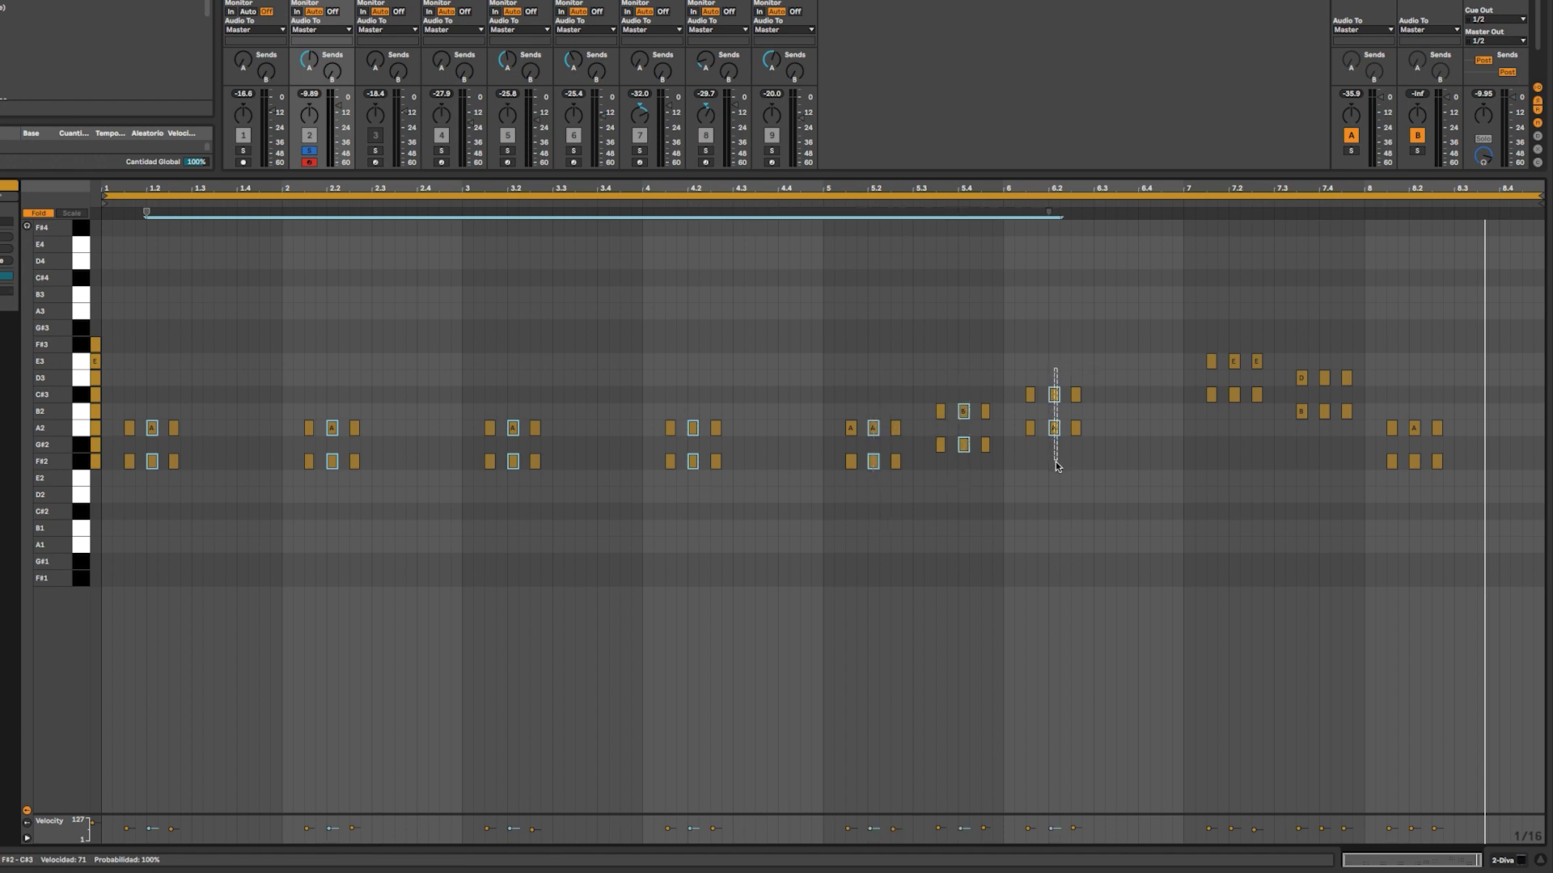
drag(1235, 340, 1235, 429)
drag(1325, 353, 1327, 419)
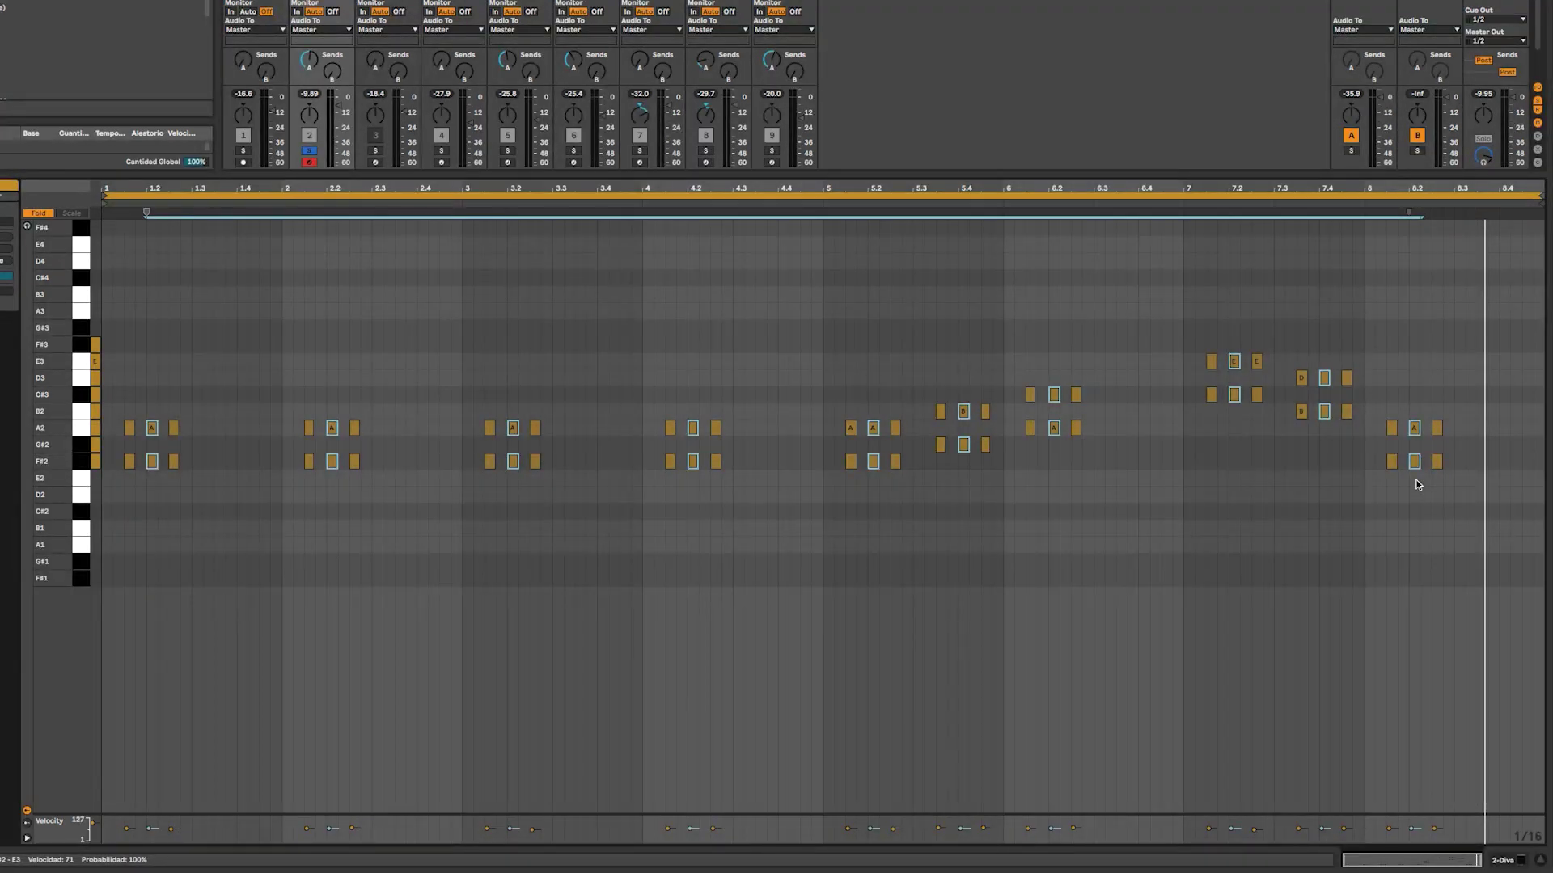
key(shift+Up)
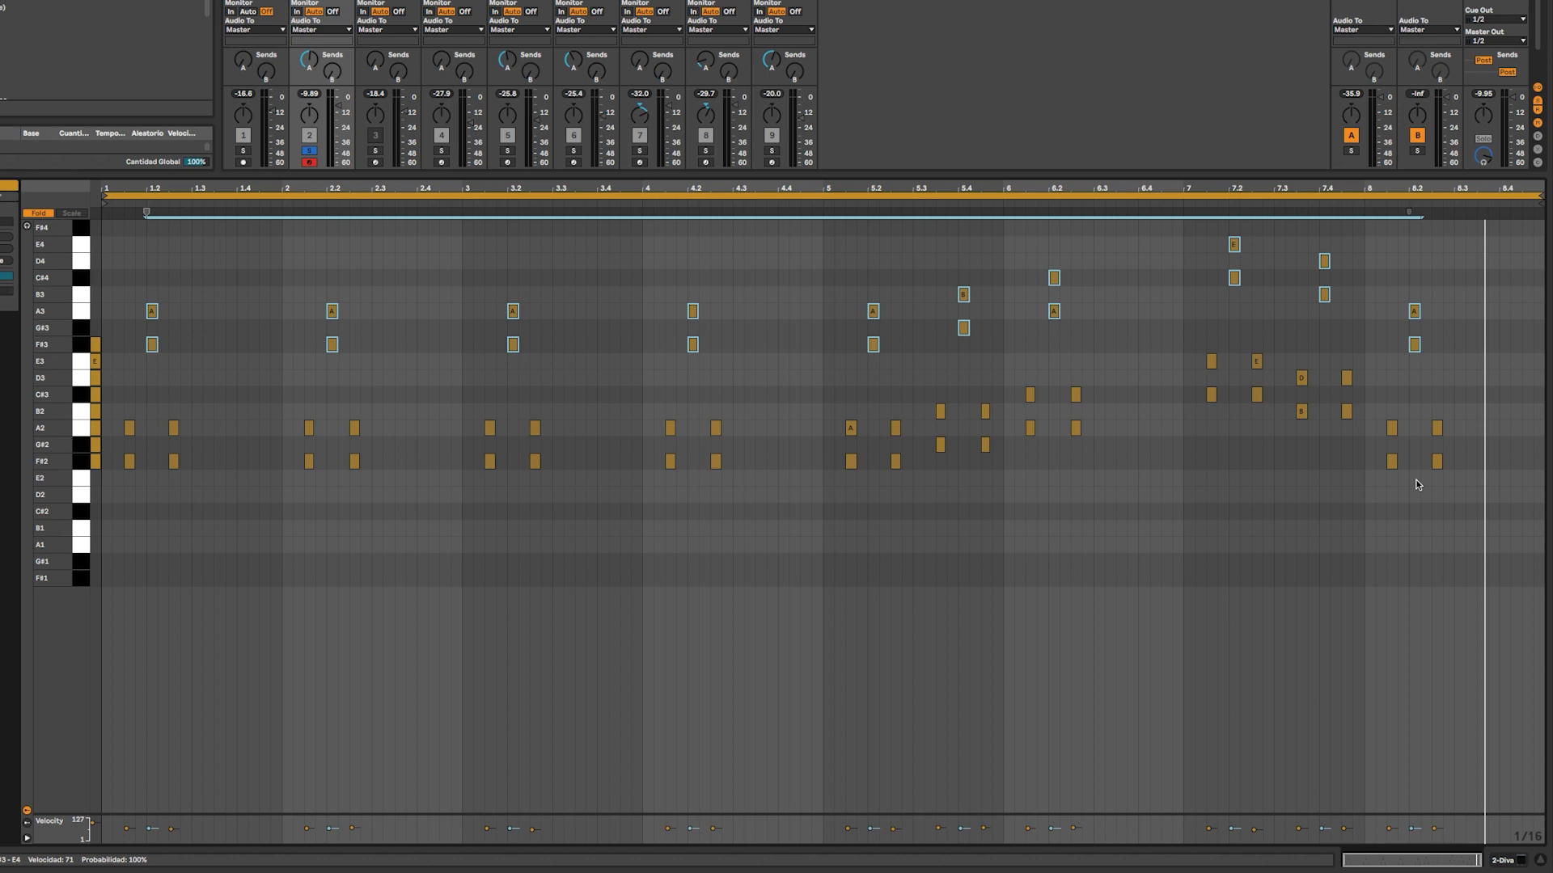
key(space)
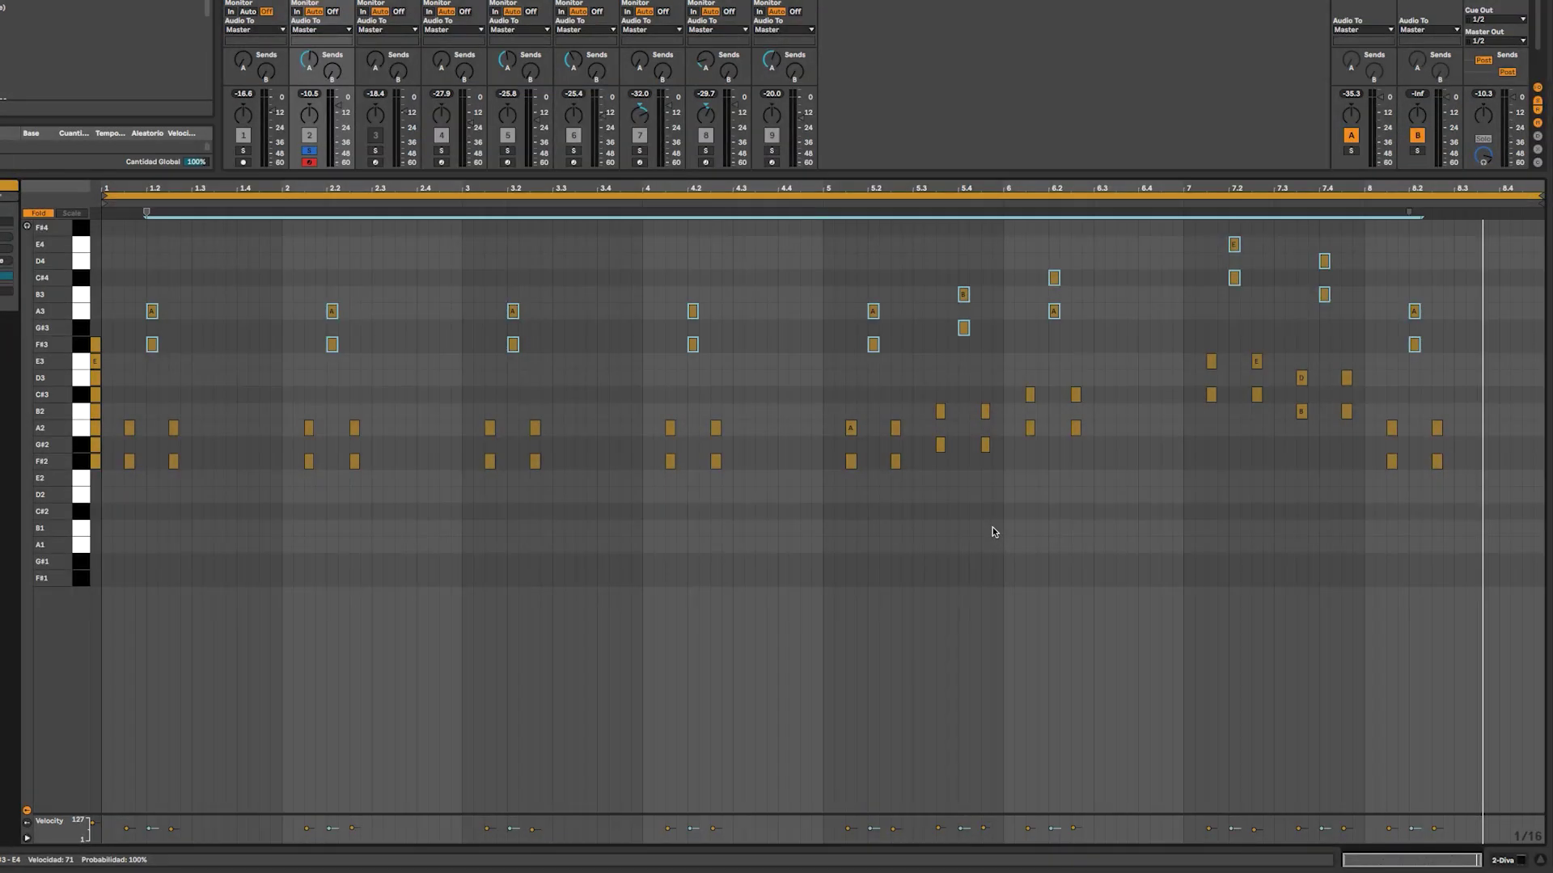
Unfold the note editor and raise all the D3 notes a semitone to D#3.
click(35, 215)
scroll(374, 406, down, 3)
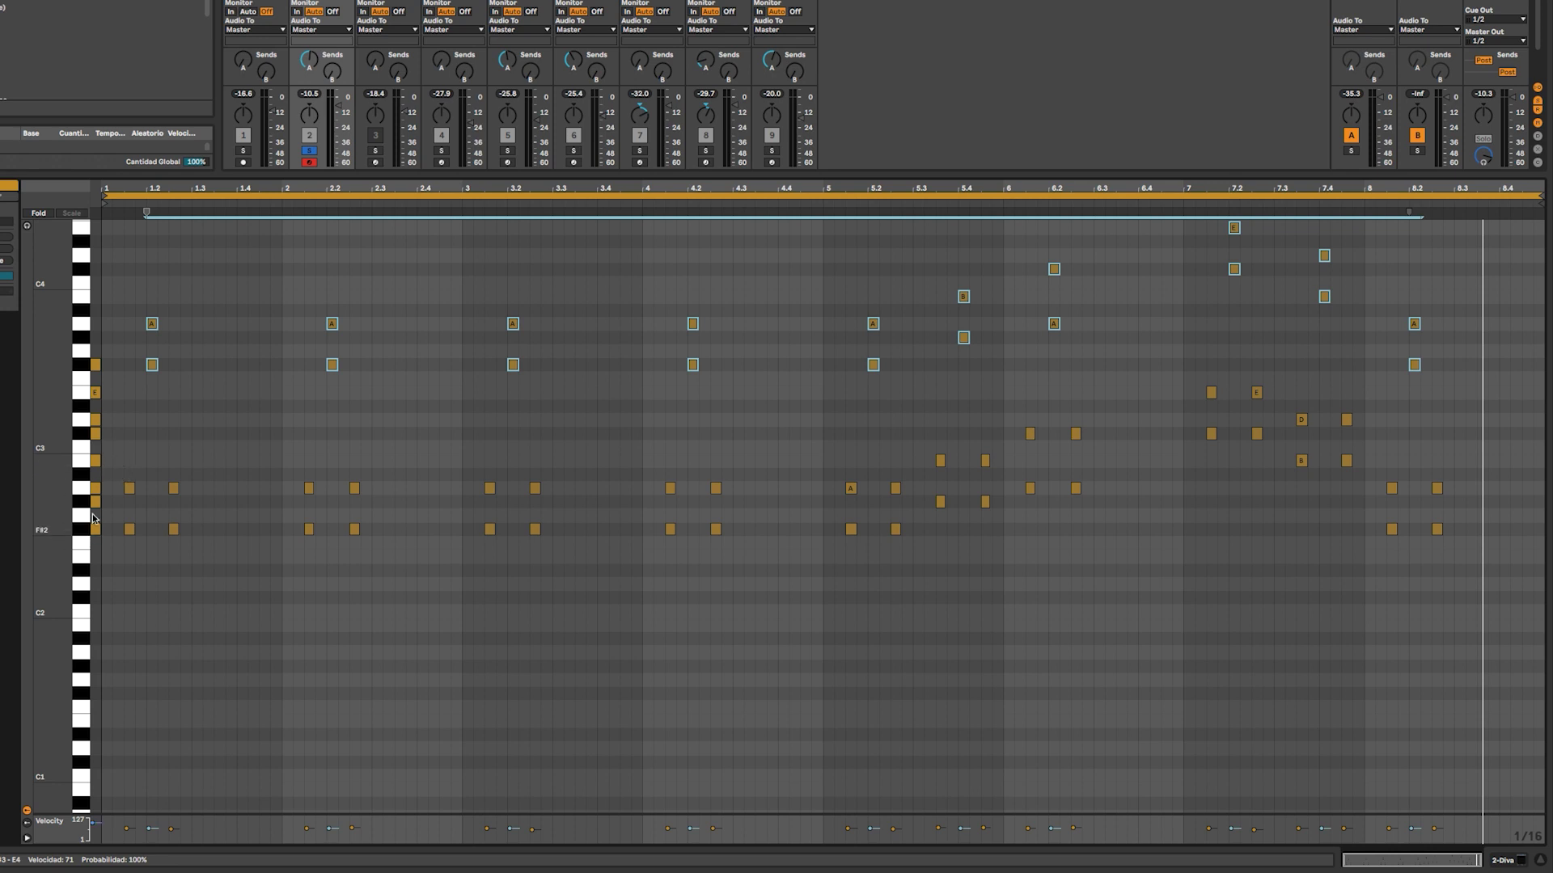
click(81, 530)
click(81, 488)
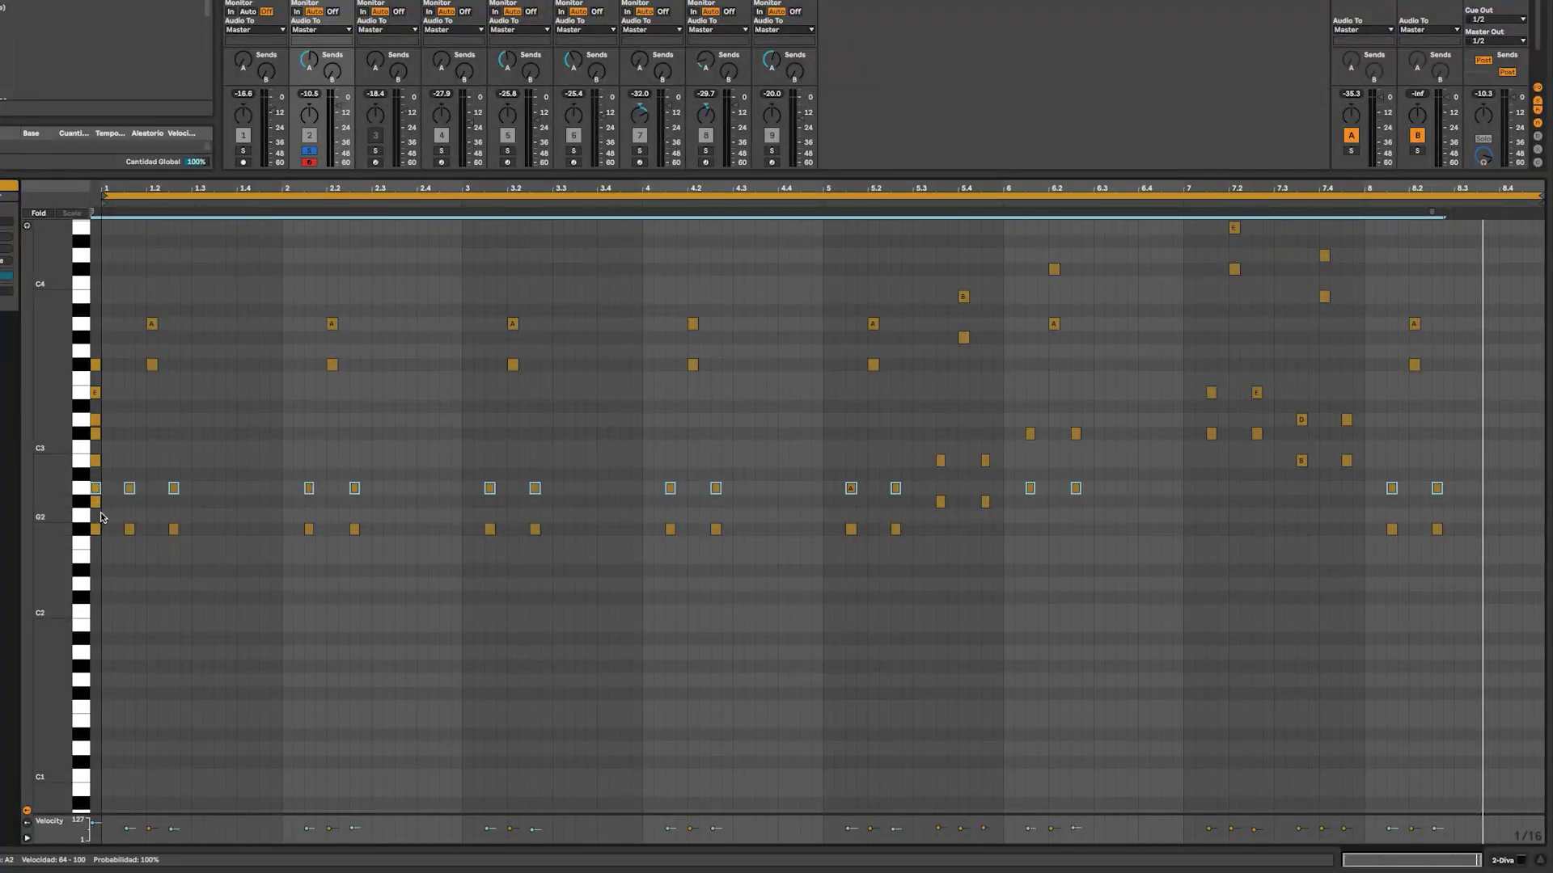
click(81, 420)
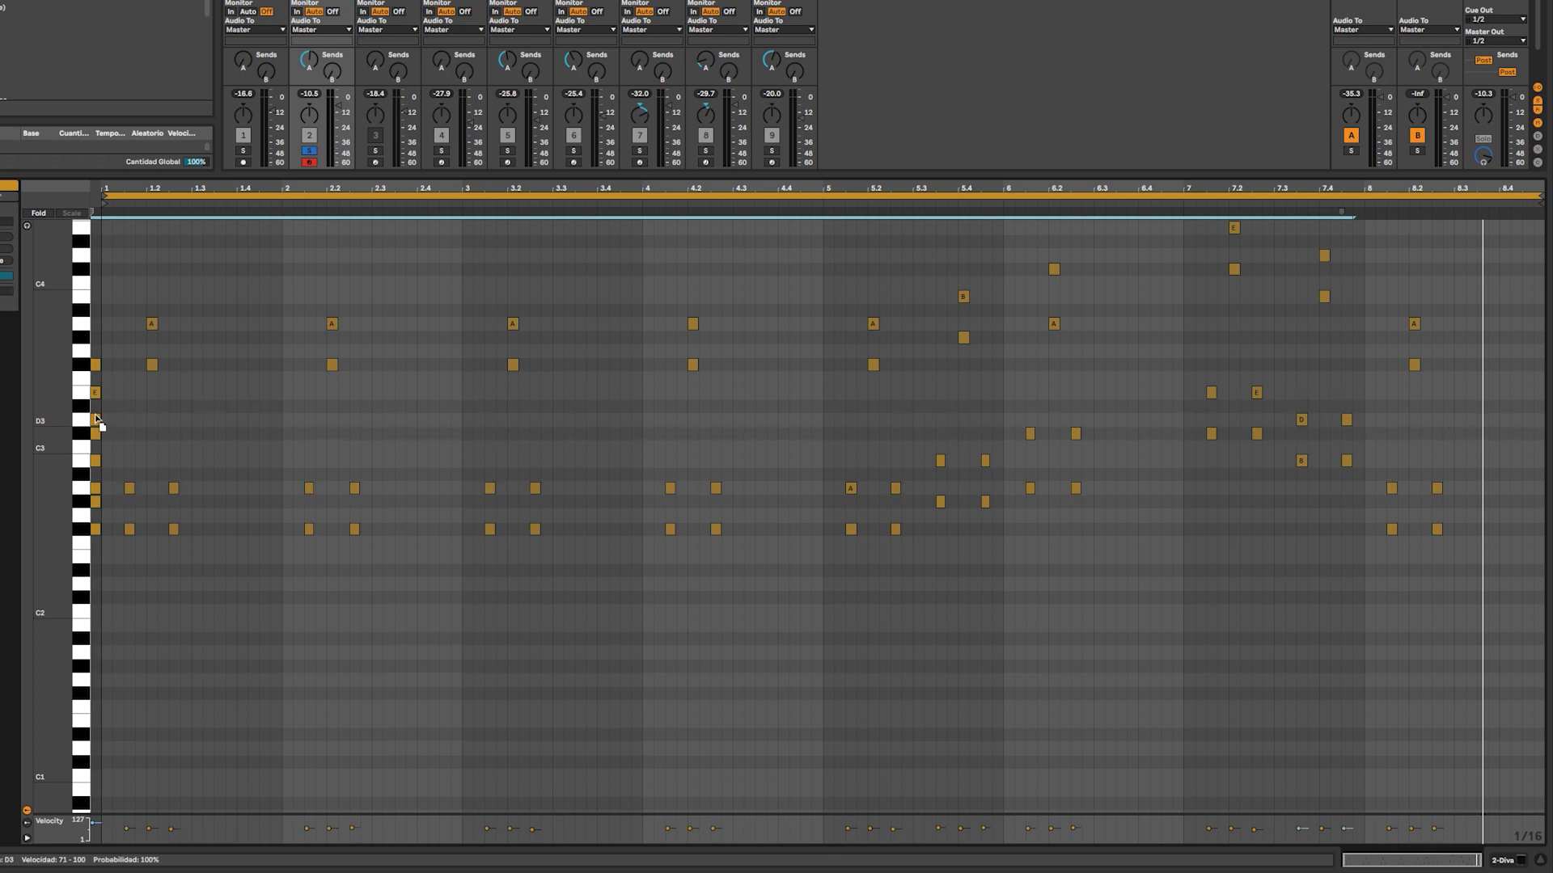
drag(95, 415, 94, 412)
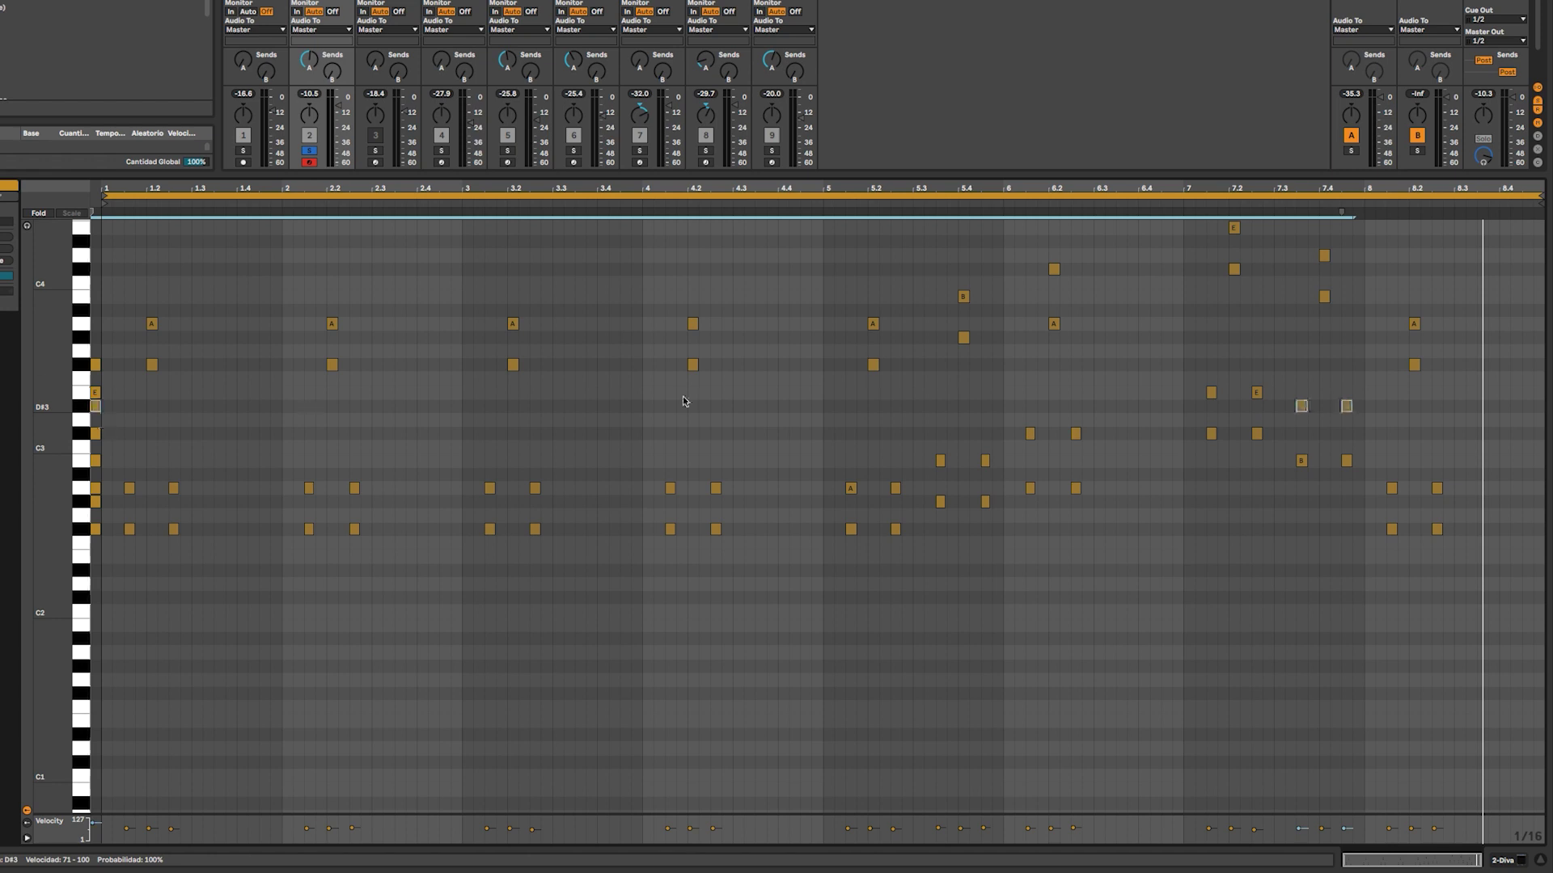
Raise the D4 note in bar 7 to D#4 and play the melody, including with the other tracks.
scroll(1317, 383, up, 2)
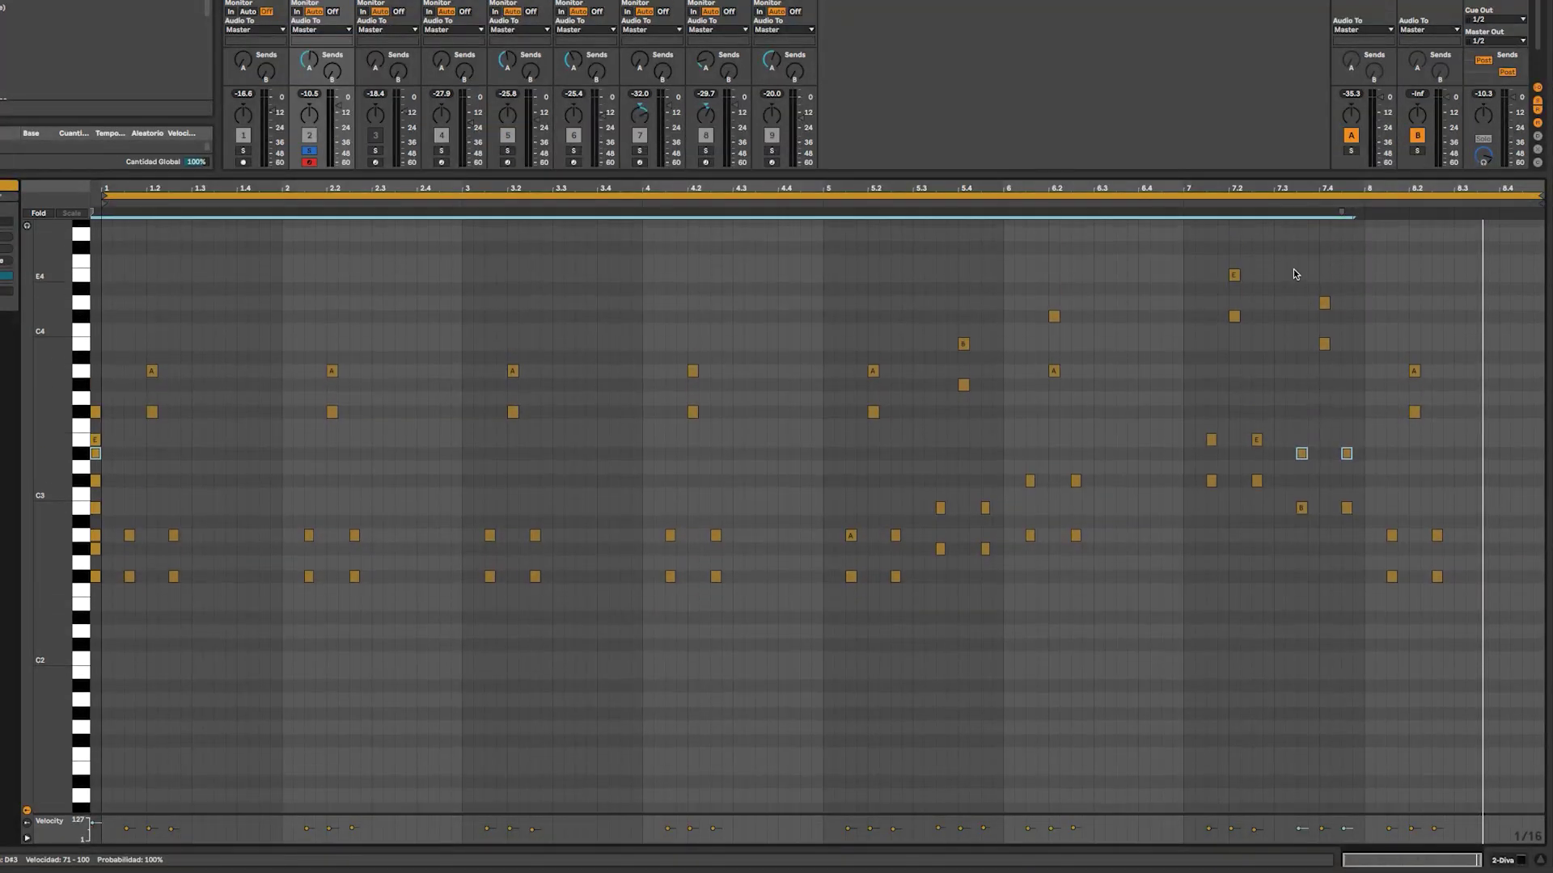
click(1324, 303)
drag(1324, 303, 1325, 293)
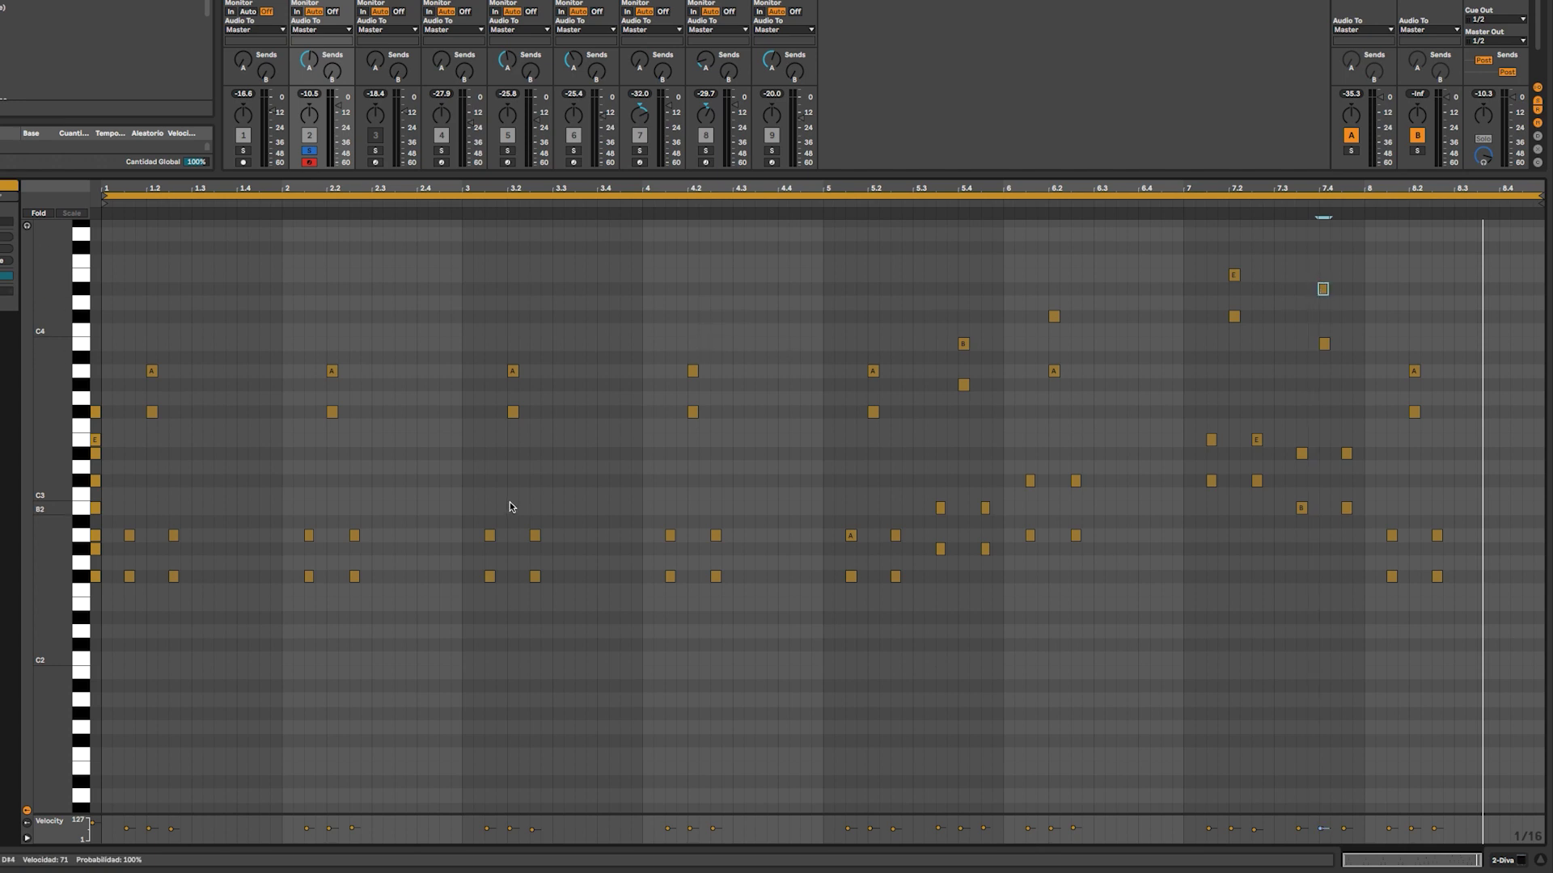
key(space)
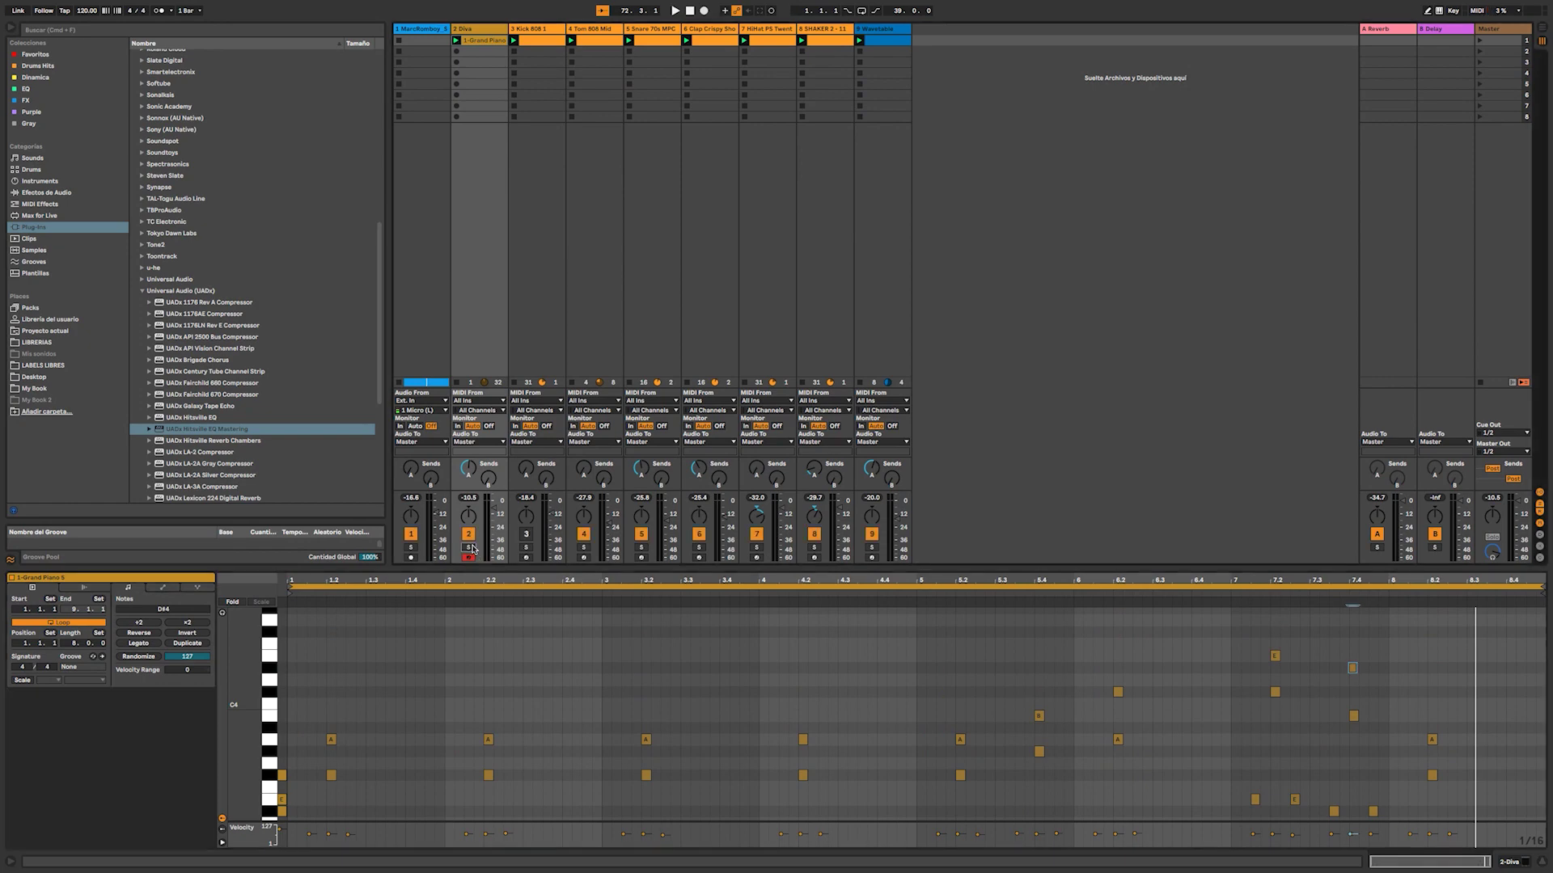
key(space)
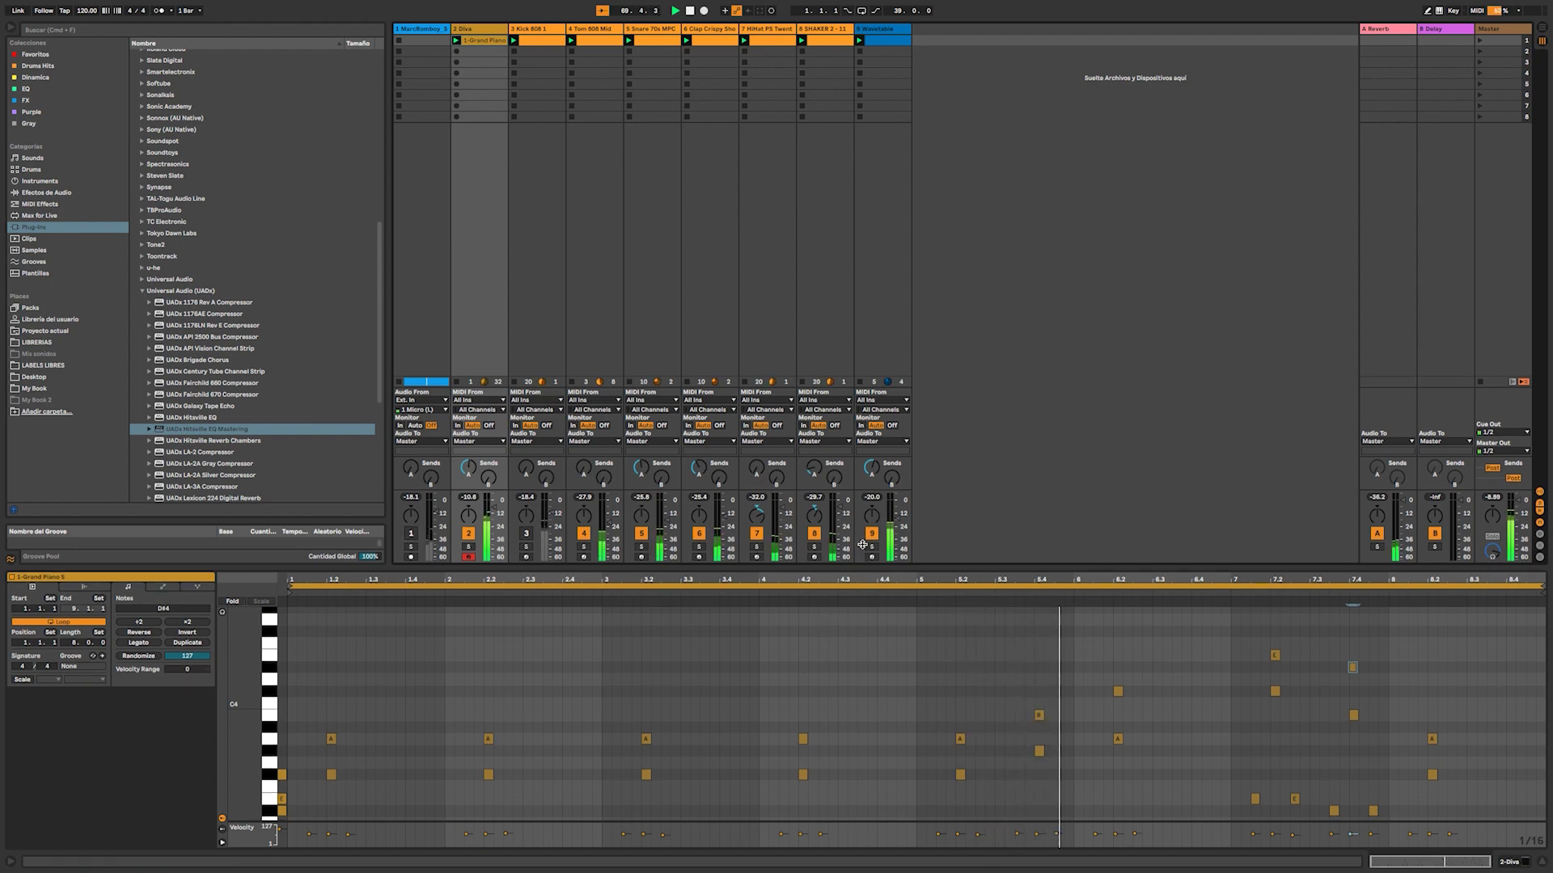
Deactivate all the melody notes from bar 2 to bar 8 and play the remaining first phrase.
drag(865, 569, 862, 541)
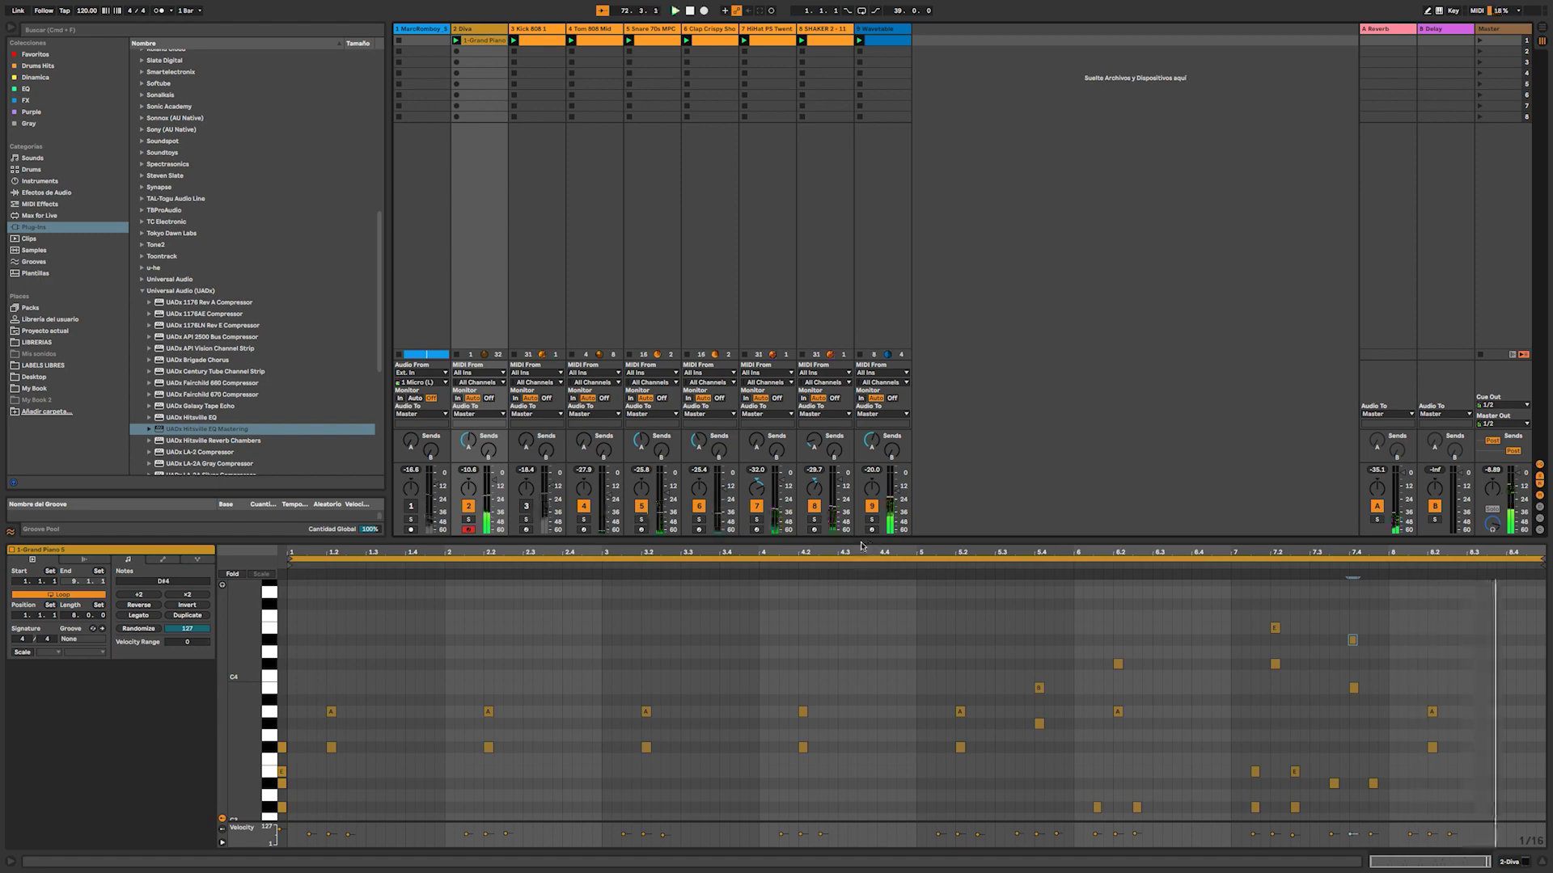
drag(871, 550, 815, 328)
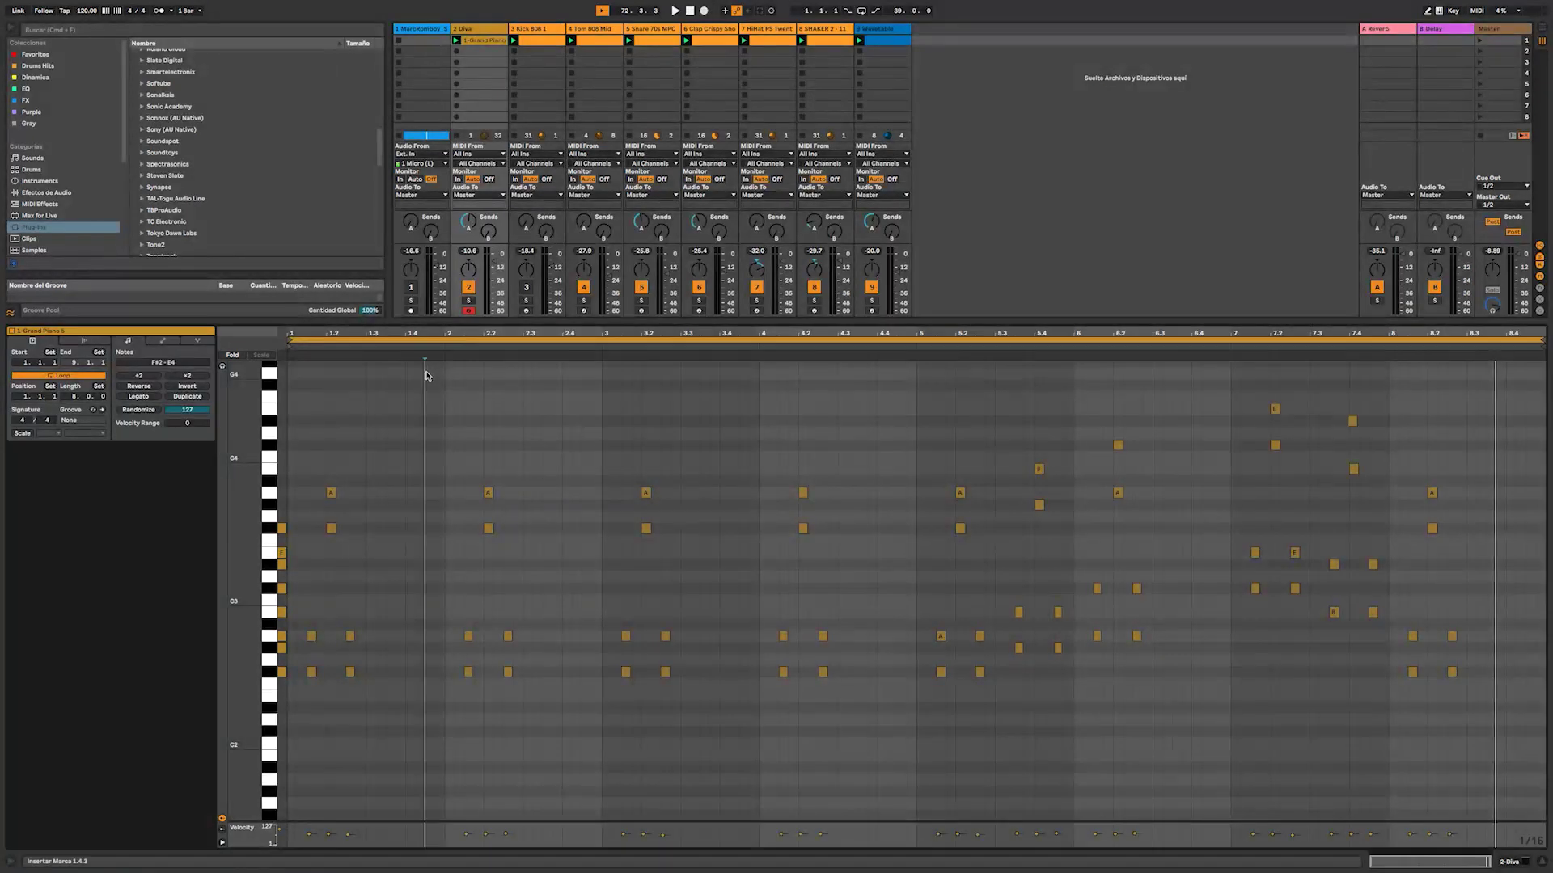
drag(423, 373, 1522, 732)
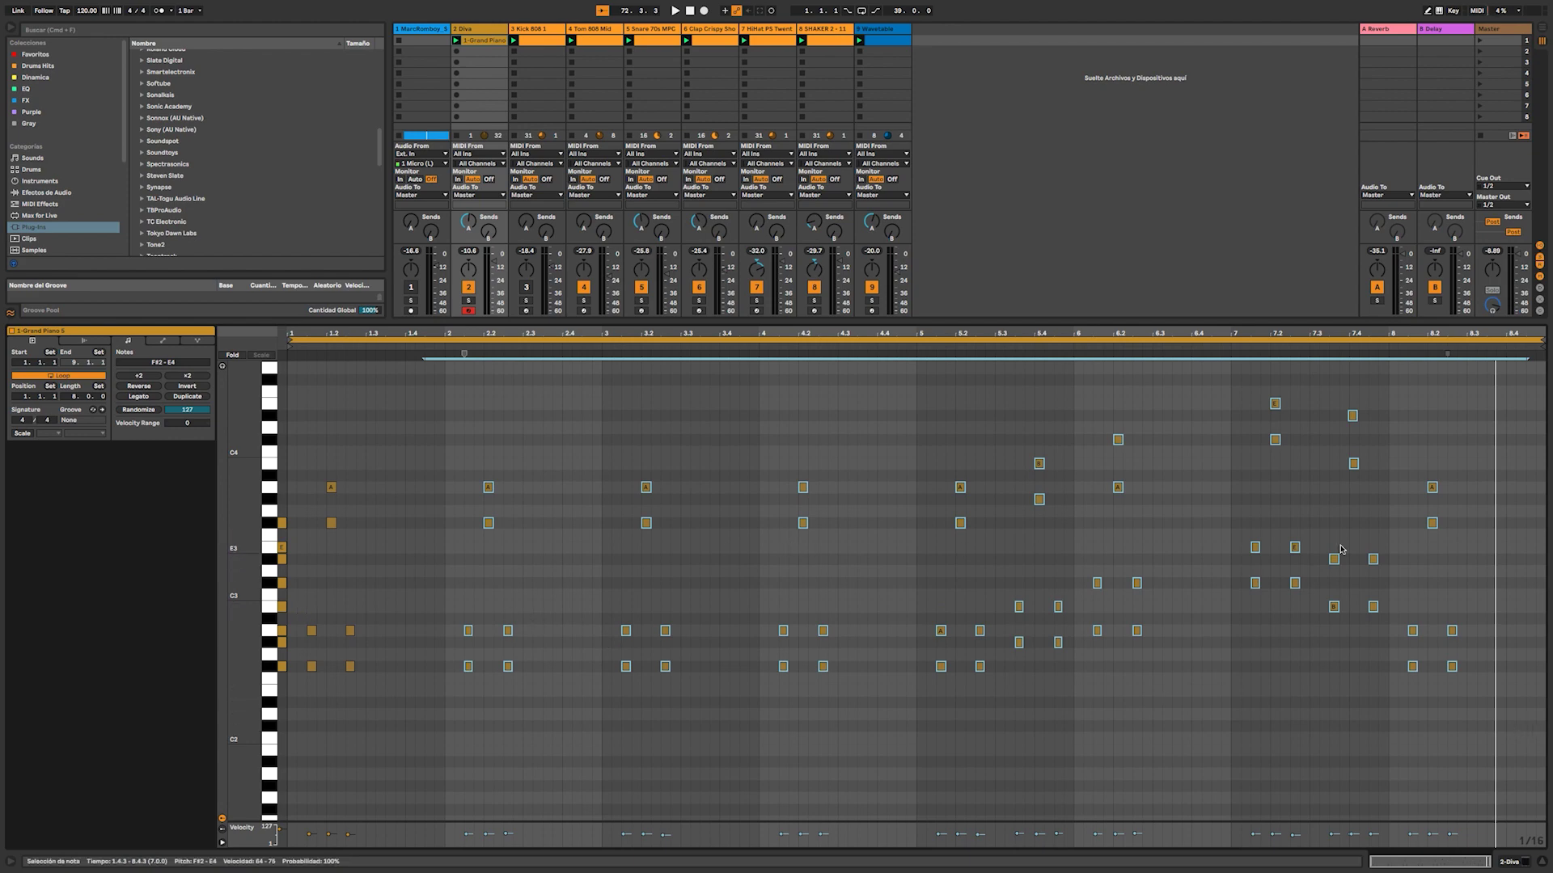
key(0)
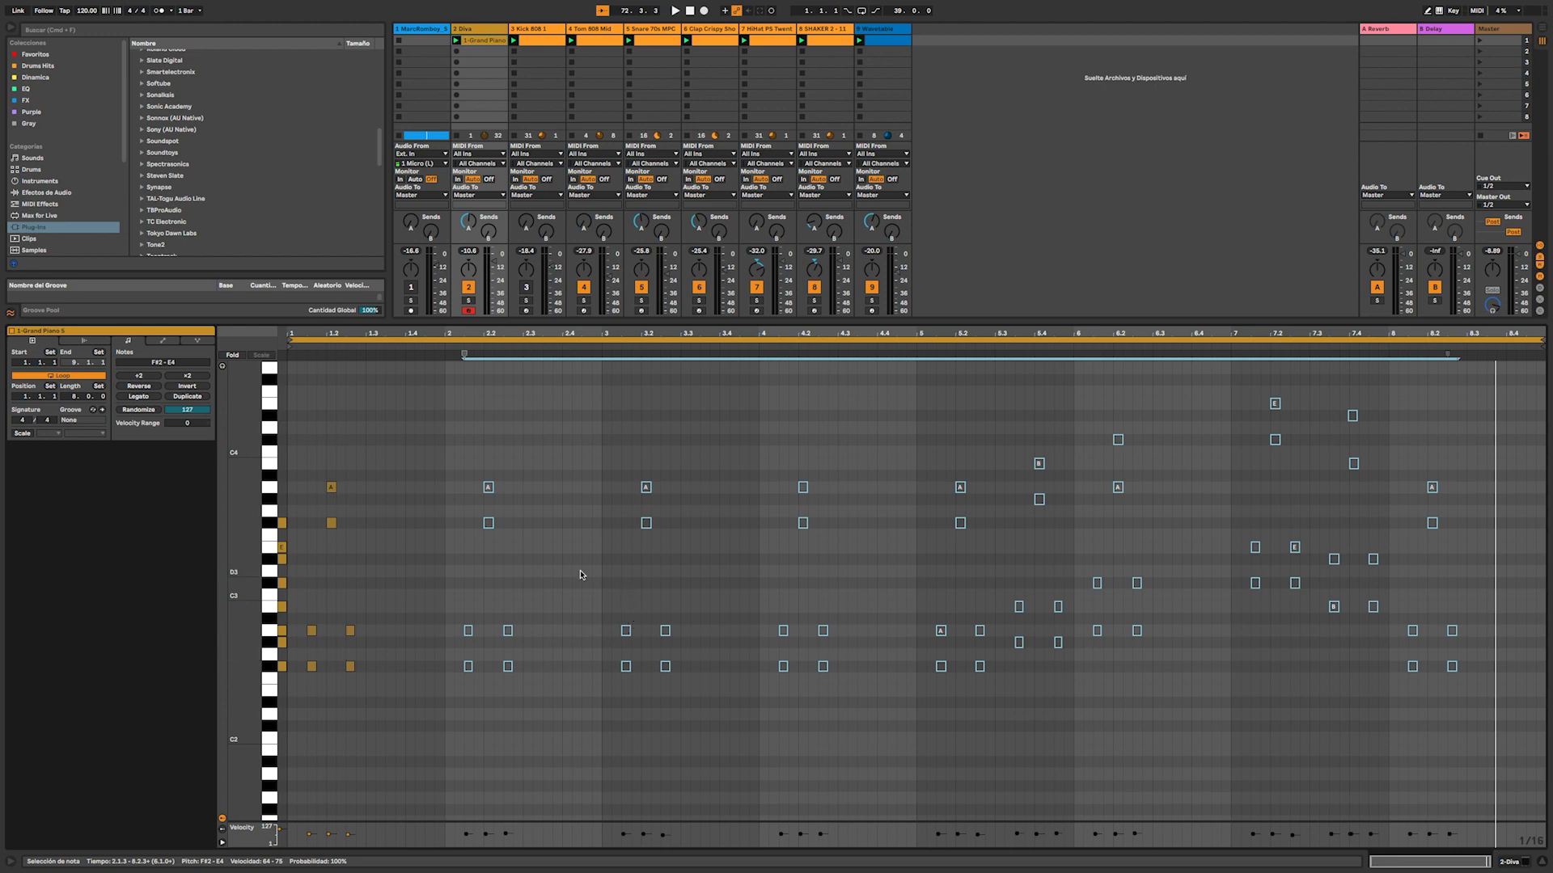
key(space)
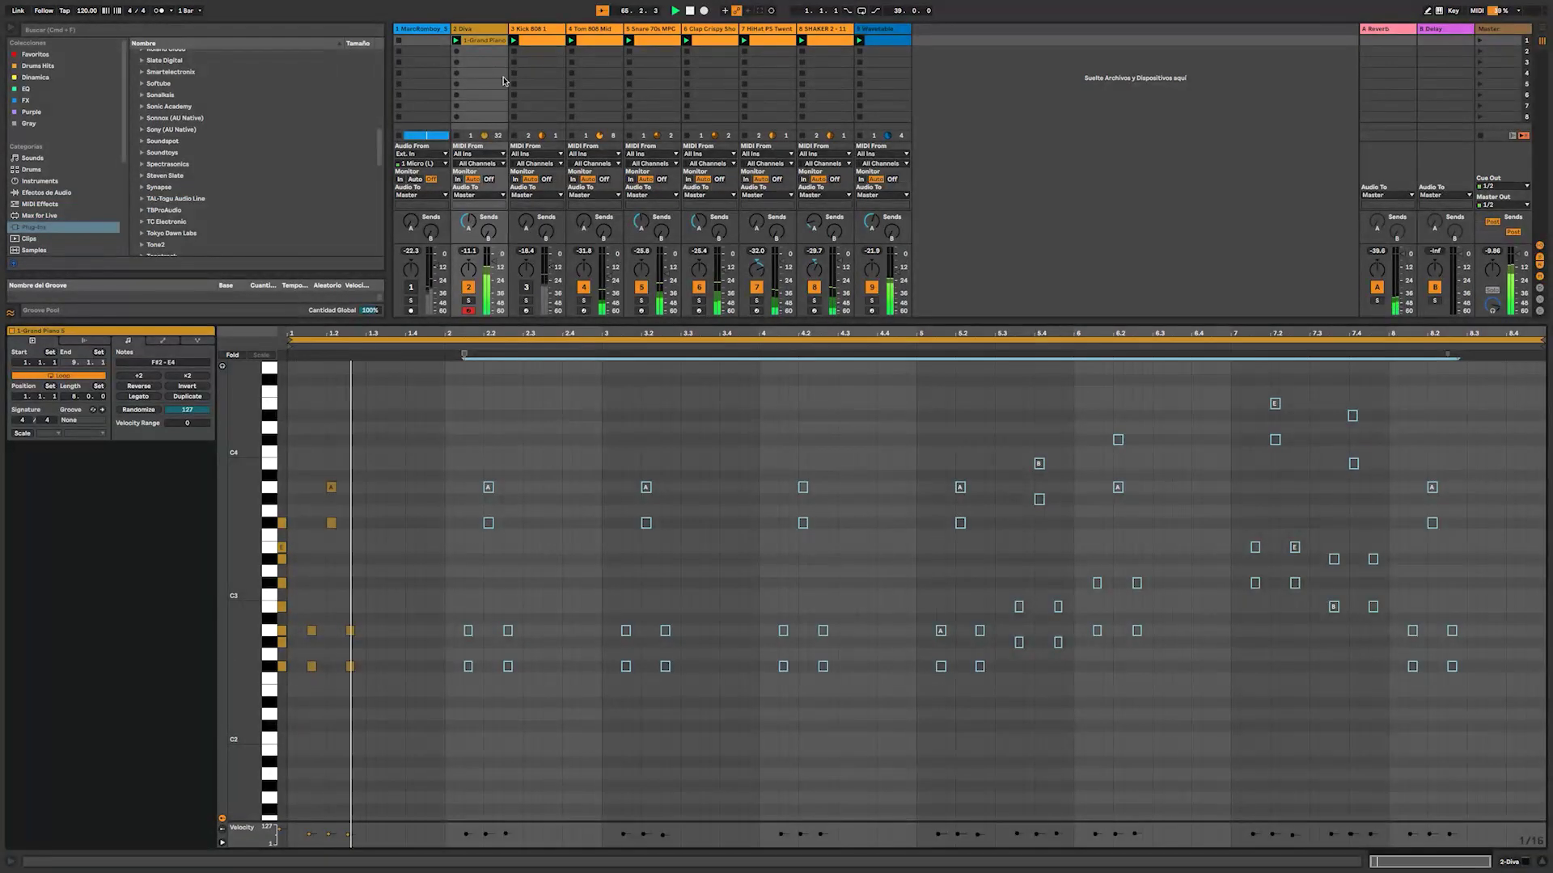